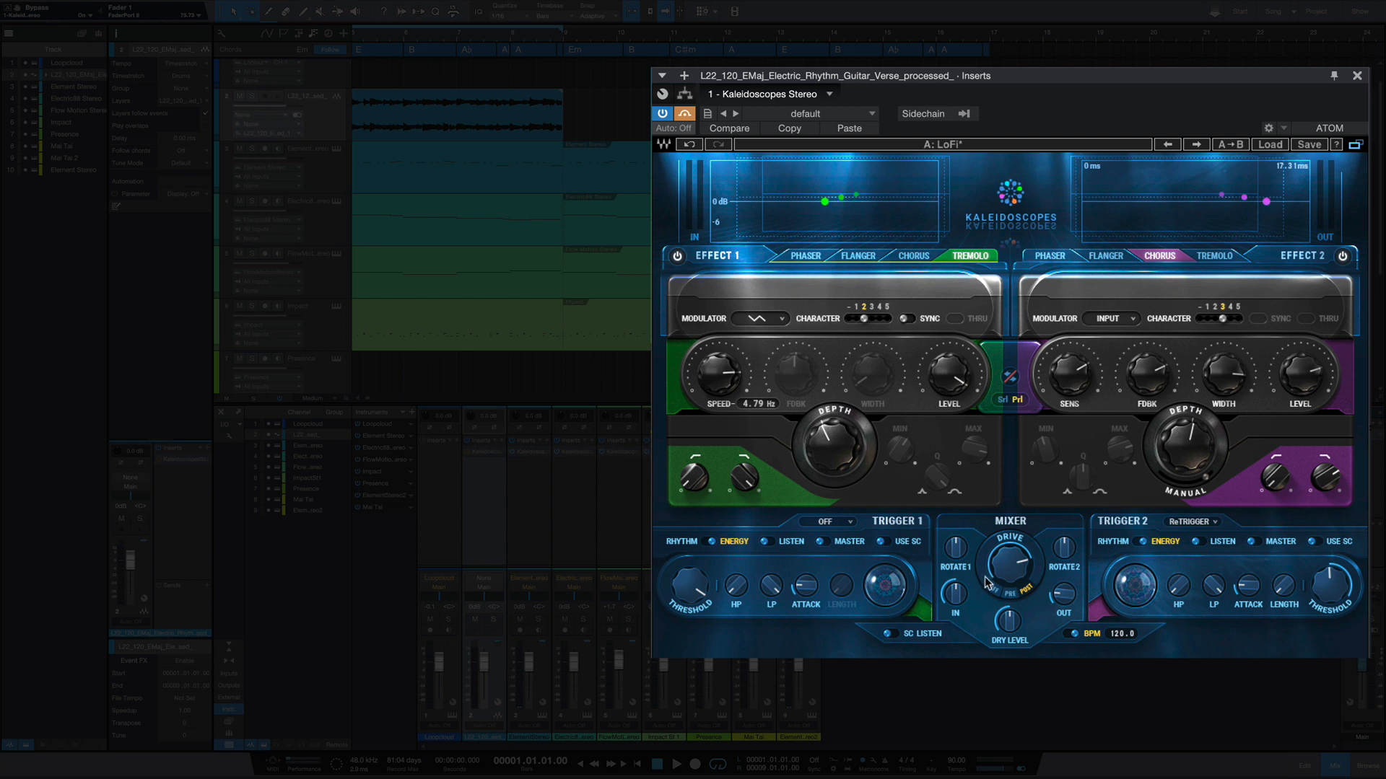
- Route the two Kaleidoscopes effects in series and swap their processing order back and forth
{"action": "mouse_move", "coordinate": [996, 583]}
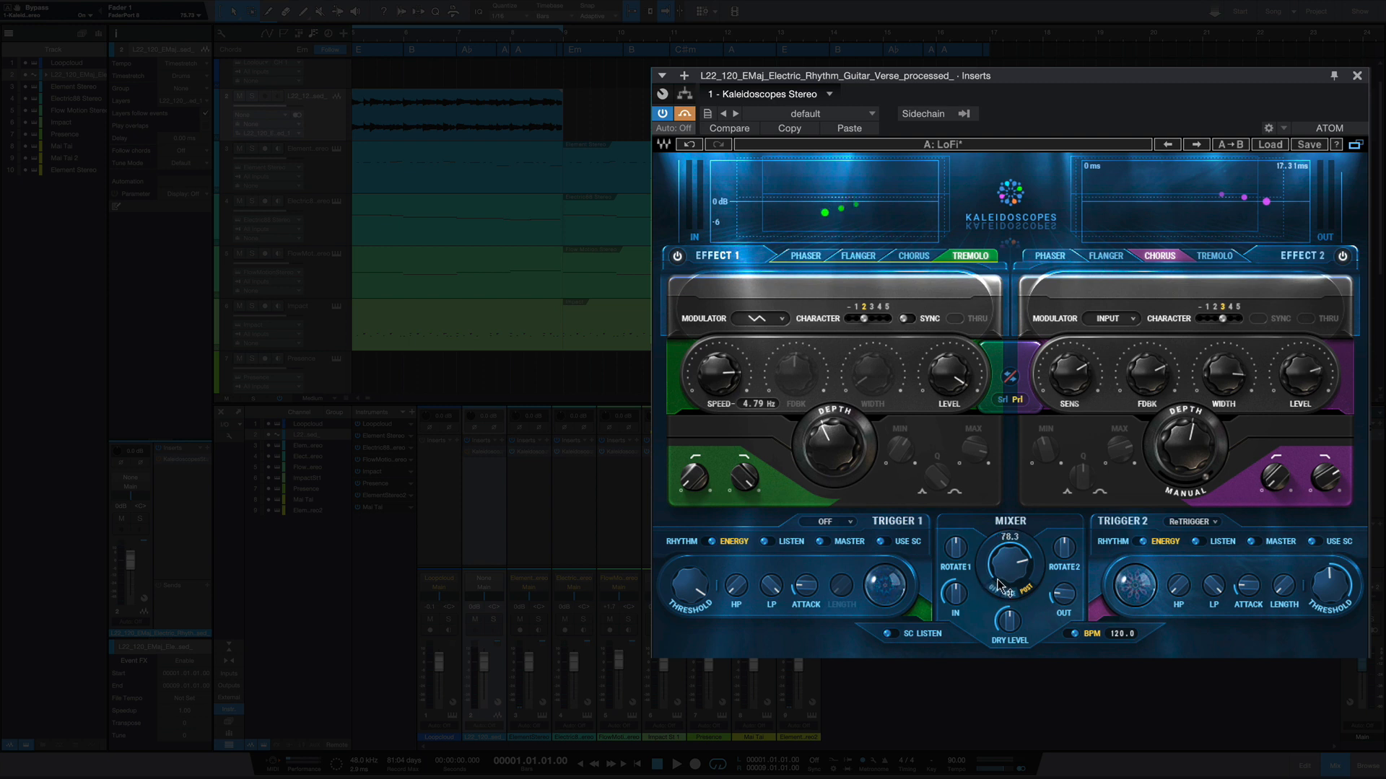
{"action": "left_click", "coordinate": [1003, 399]}
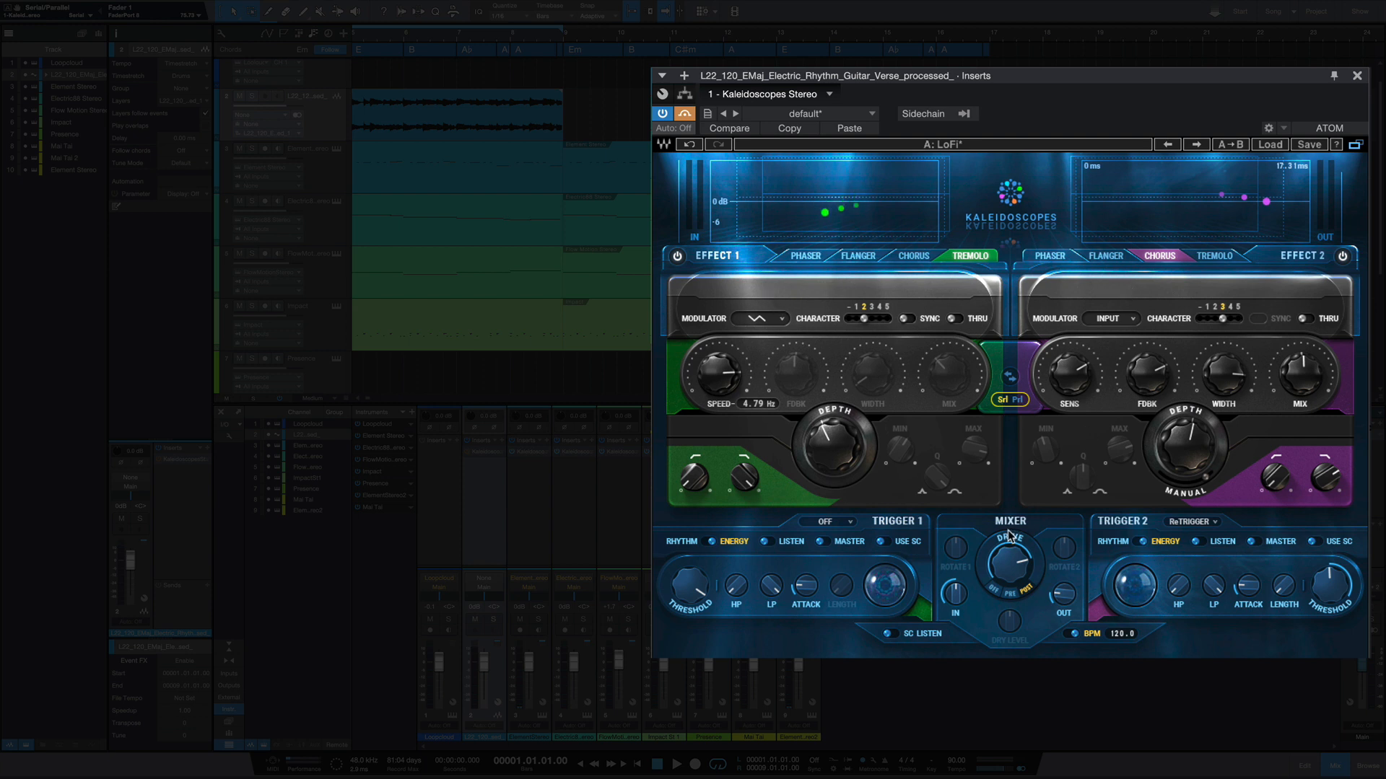
{"action": "left_click", "coordinate": [1010, 376]}
{"action": "left_click", "coordinate": [1010, 377]}
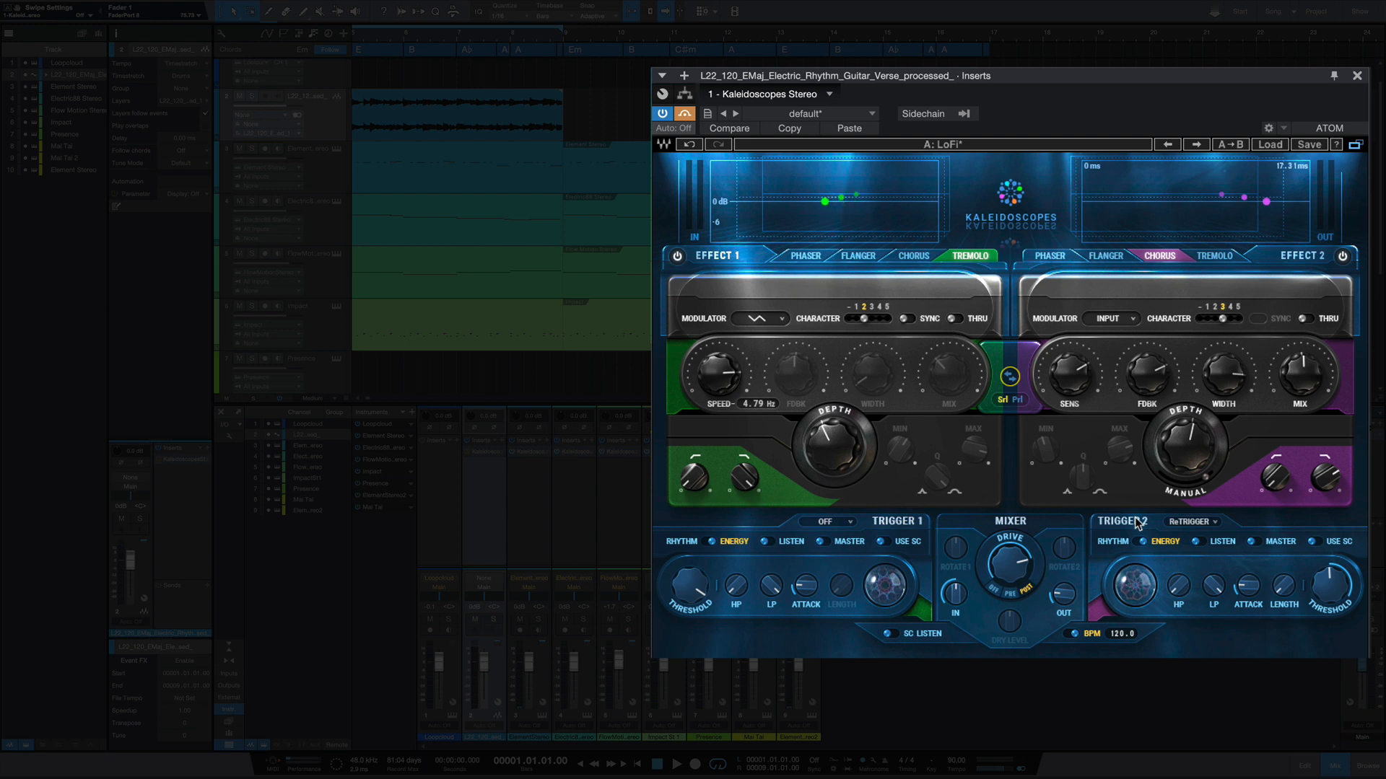
- Step Trigger 1's mode through Simple and ReTrigger to One Shot
{"action": "left_click", "coordinate": [840, 523]}
{"action": "left_click", "coordinate": [850, 522]}
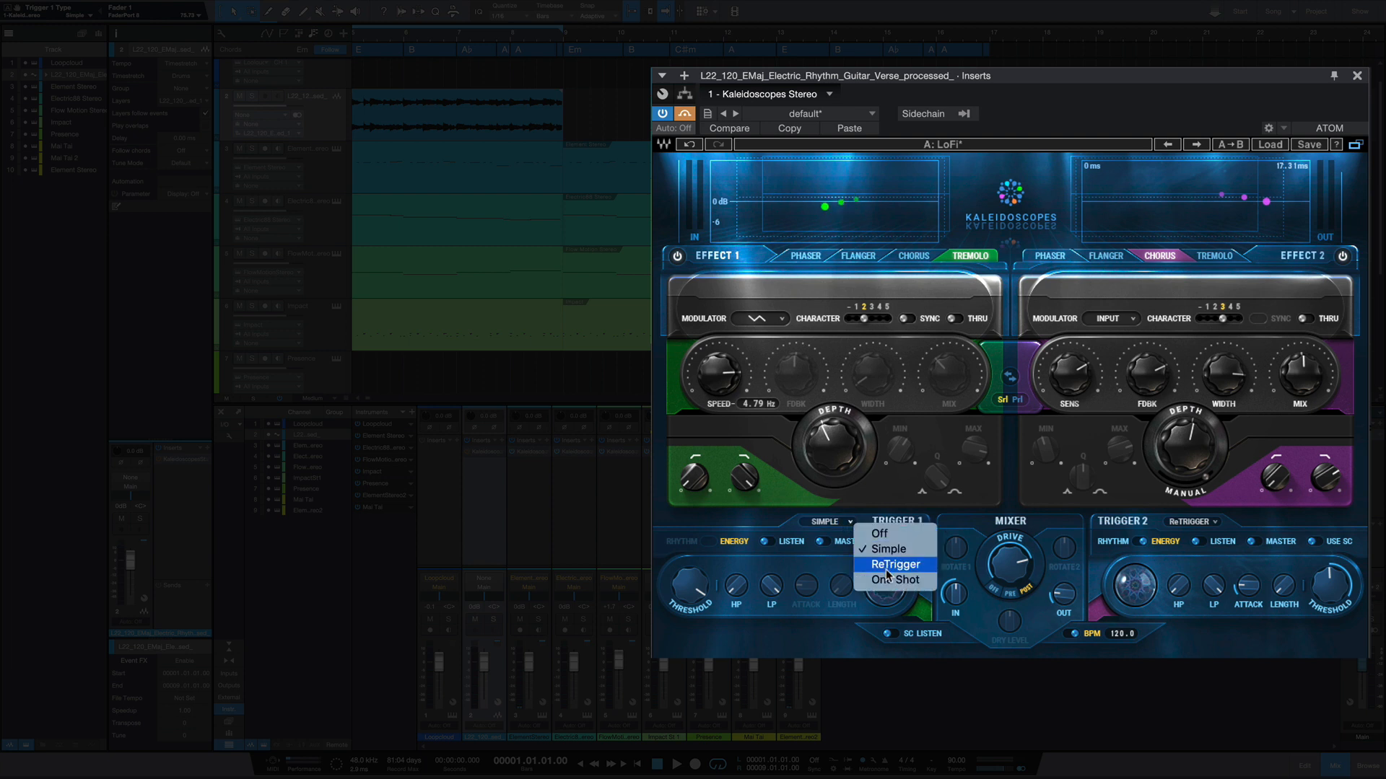
{"action": "left_click", "coordinate": [840, 524]}
{"action": "left_click", "coordinate": [841, 524]}
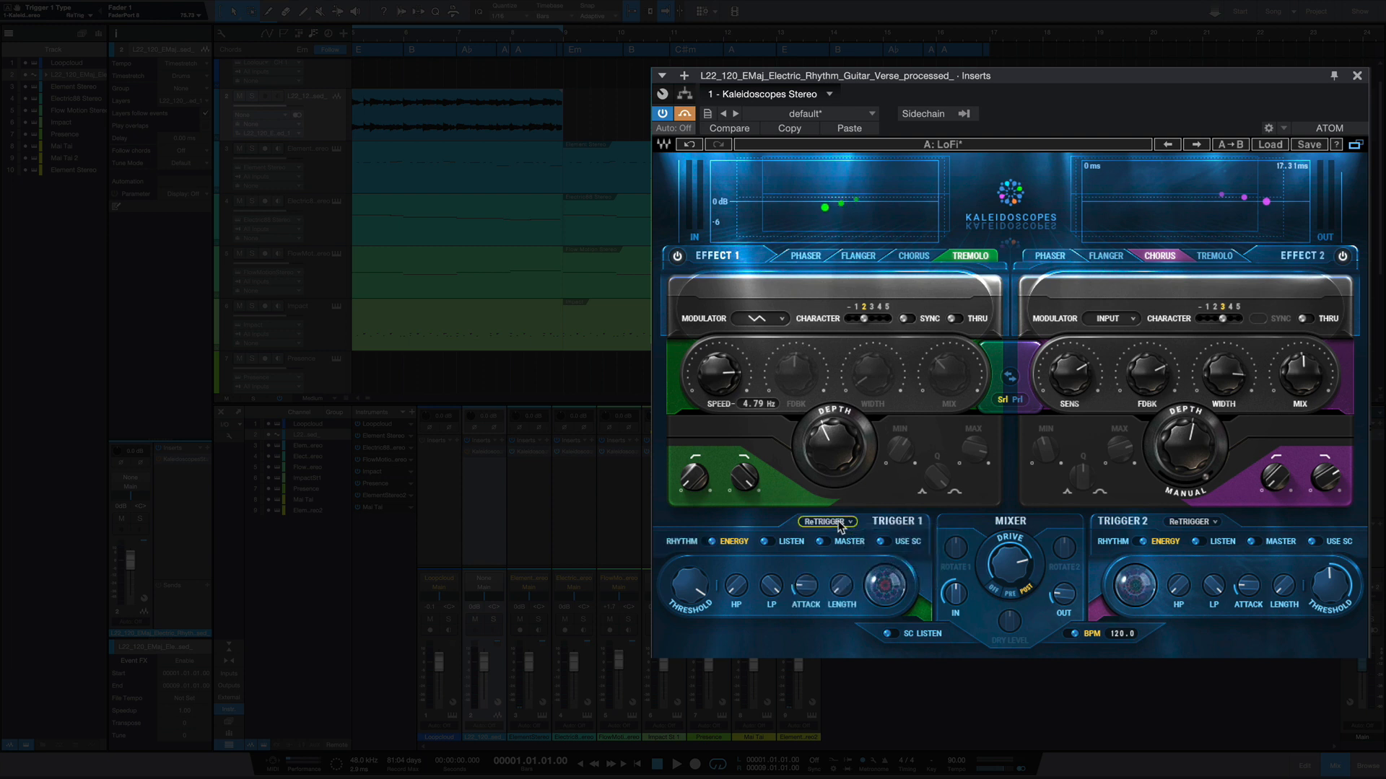
{"action": "left_click", "coordinate": [844, 526]}
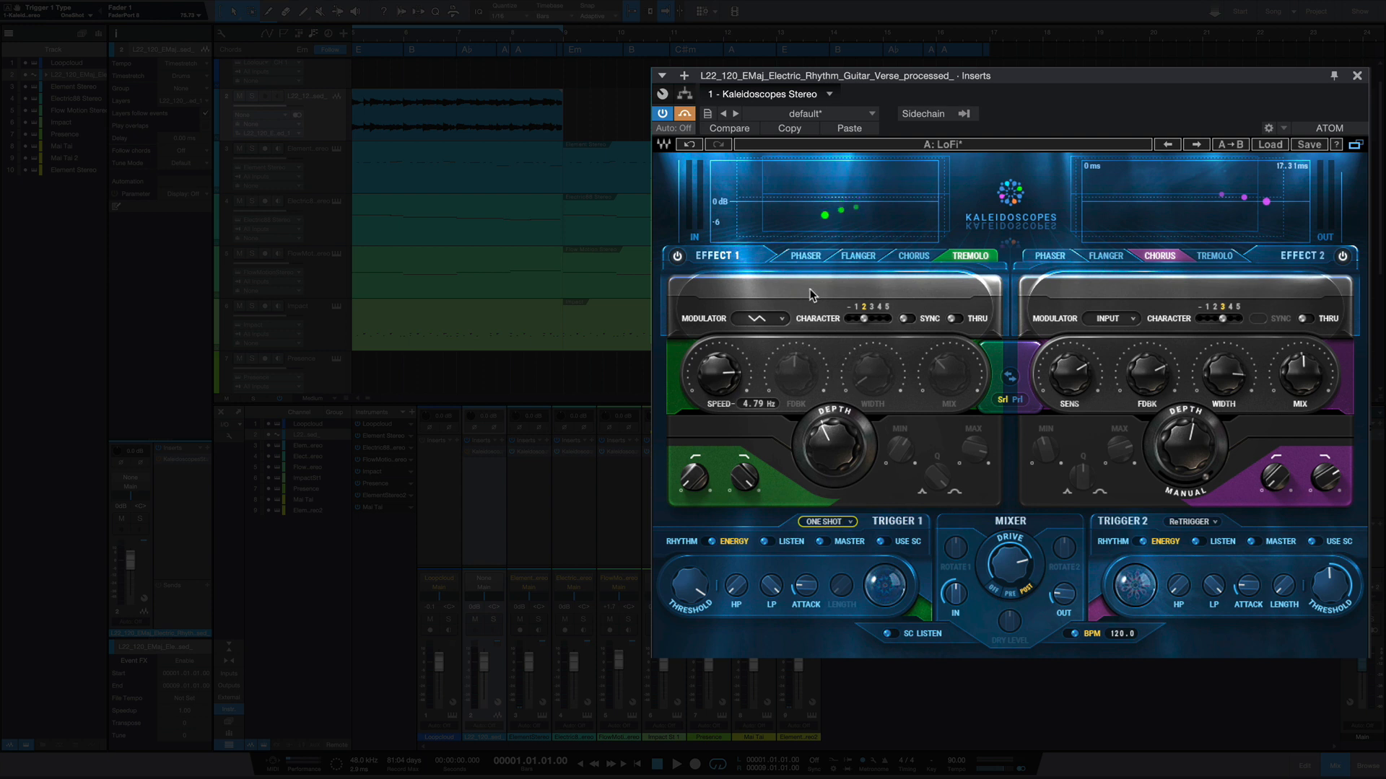
- Review Effect 1's modulator sources and toggle Trigger 1's sidechain use on and off
{"action": "left_click", "coordinate": [773, 321]}
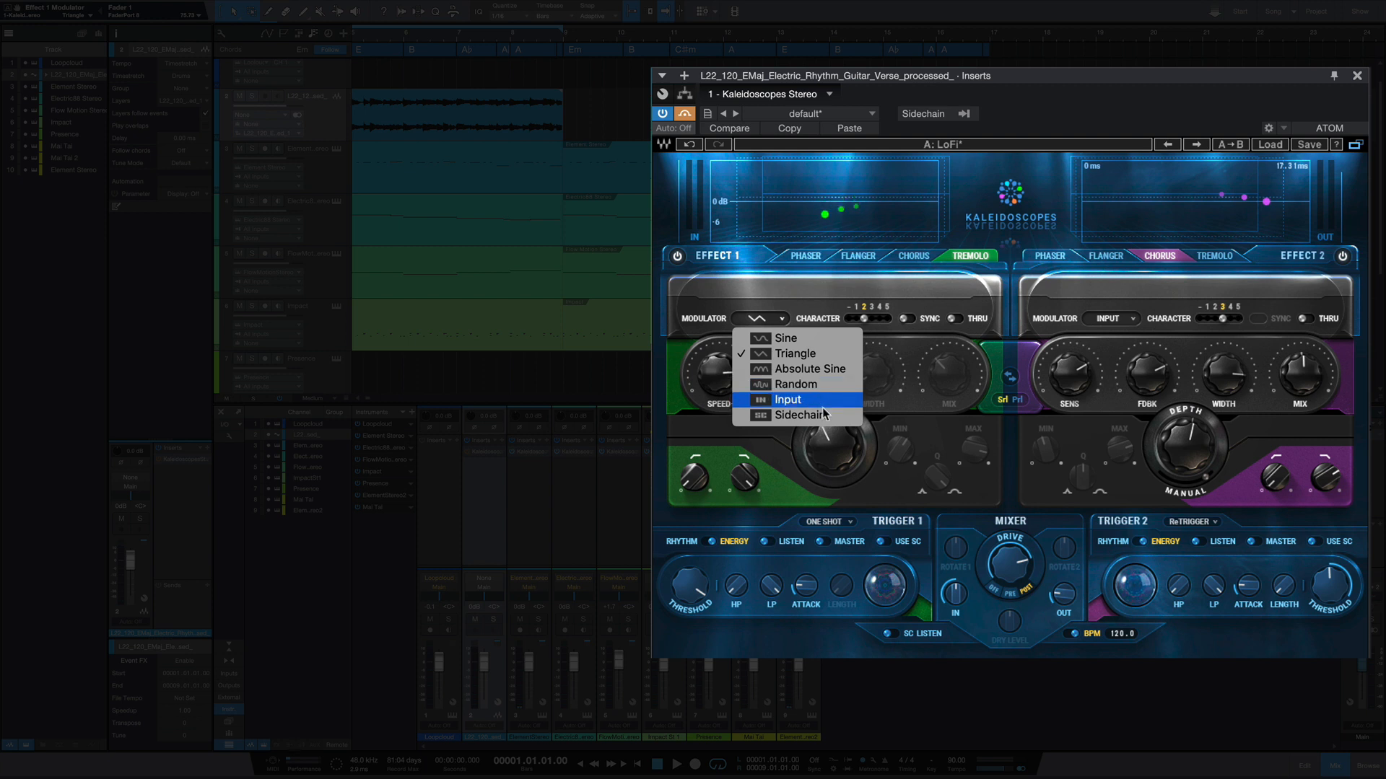
{"action": "left_click", "coordinate": [825, 290]}
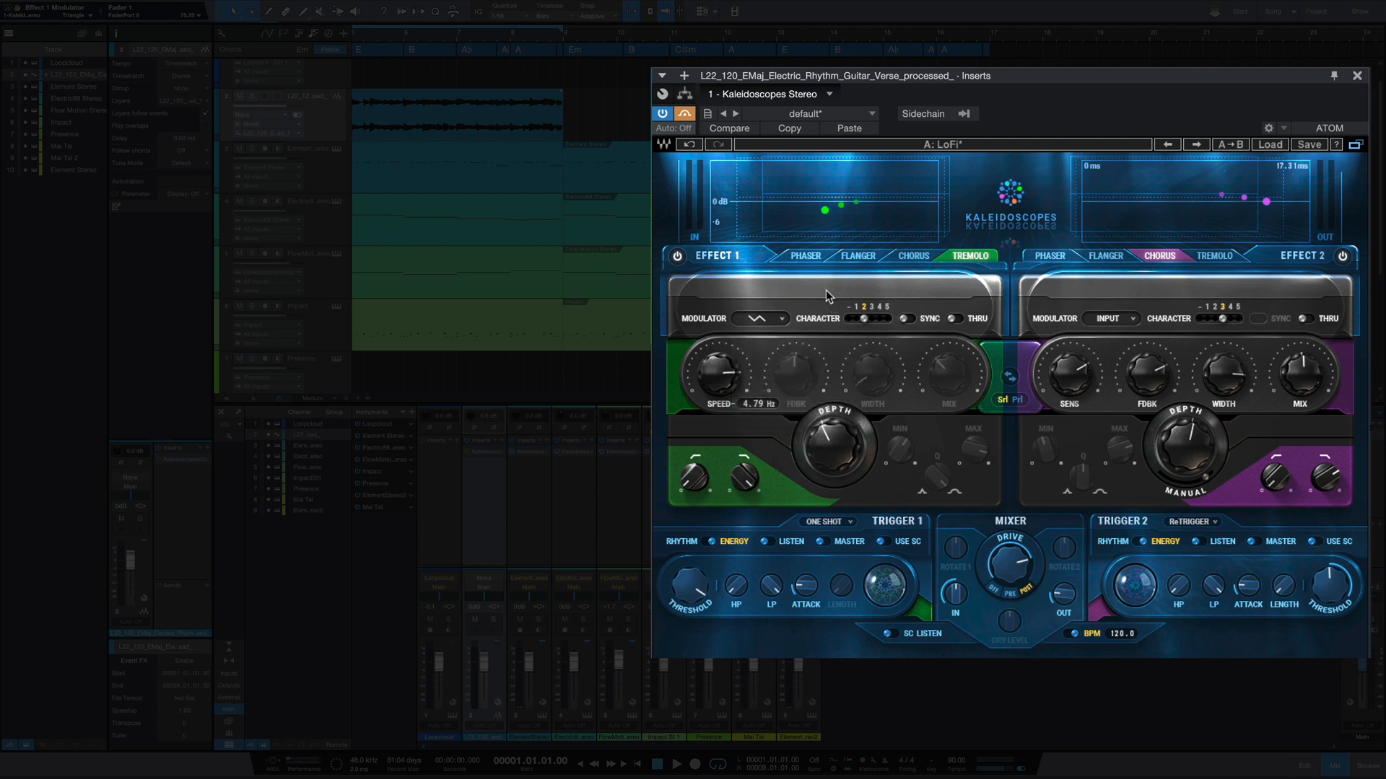
{"action": "left_click", "coordinate": [890, 543]}
{"action": "left_click", "coordinate": [887, 541]}
- Step the mixer's Drive position through Pre and Post to Off and examine the In and Out level controls
{"action": "left_click", "coordinate": [1008, 566]}
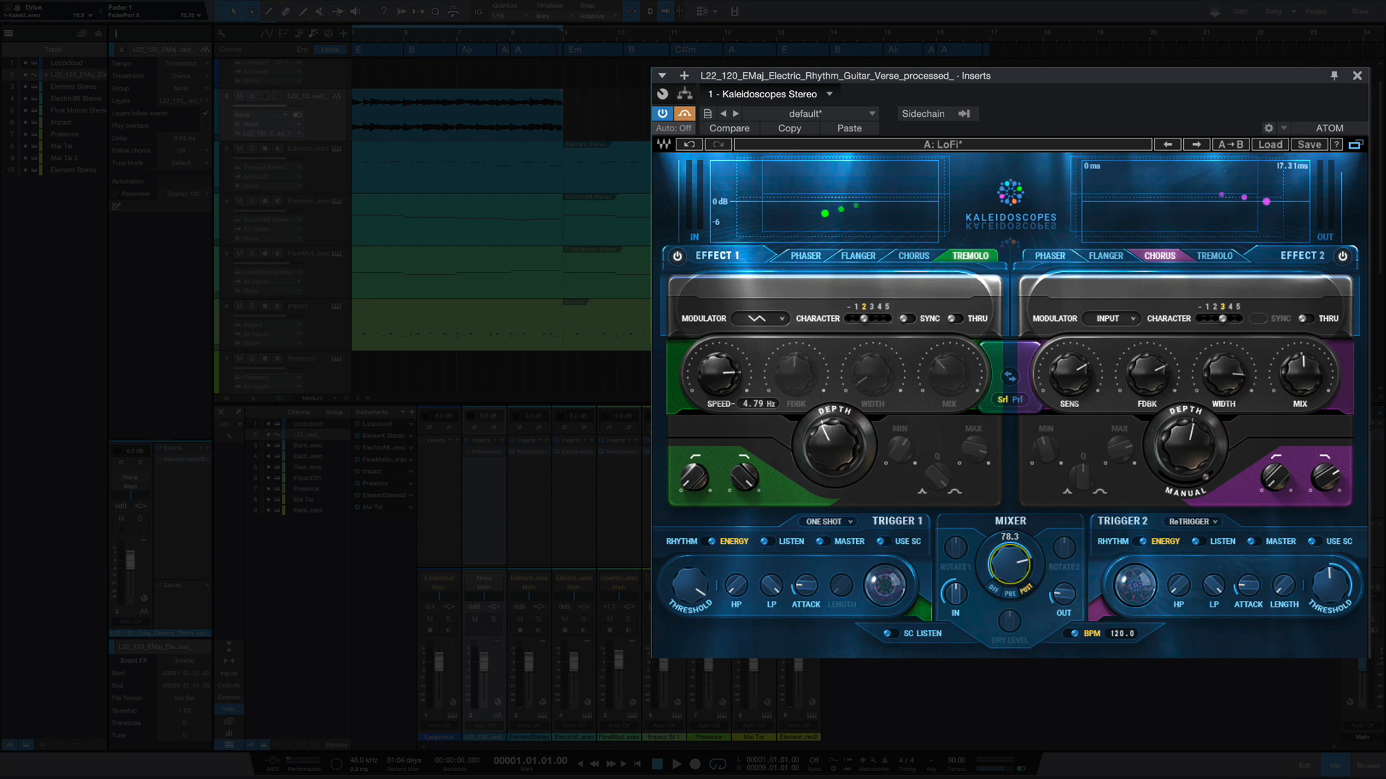
{"action": "left_click", "coordinate": [1027, 589]}
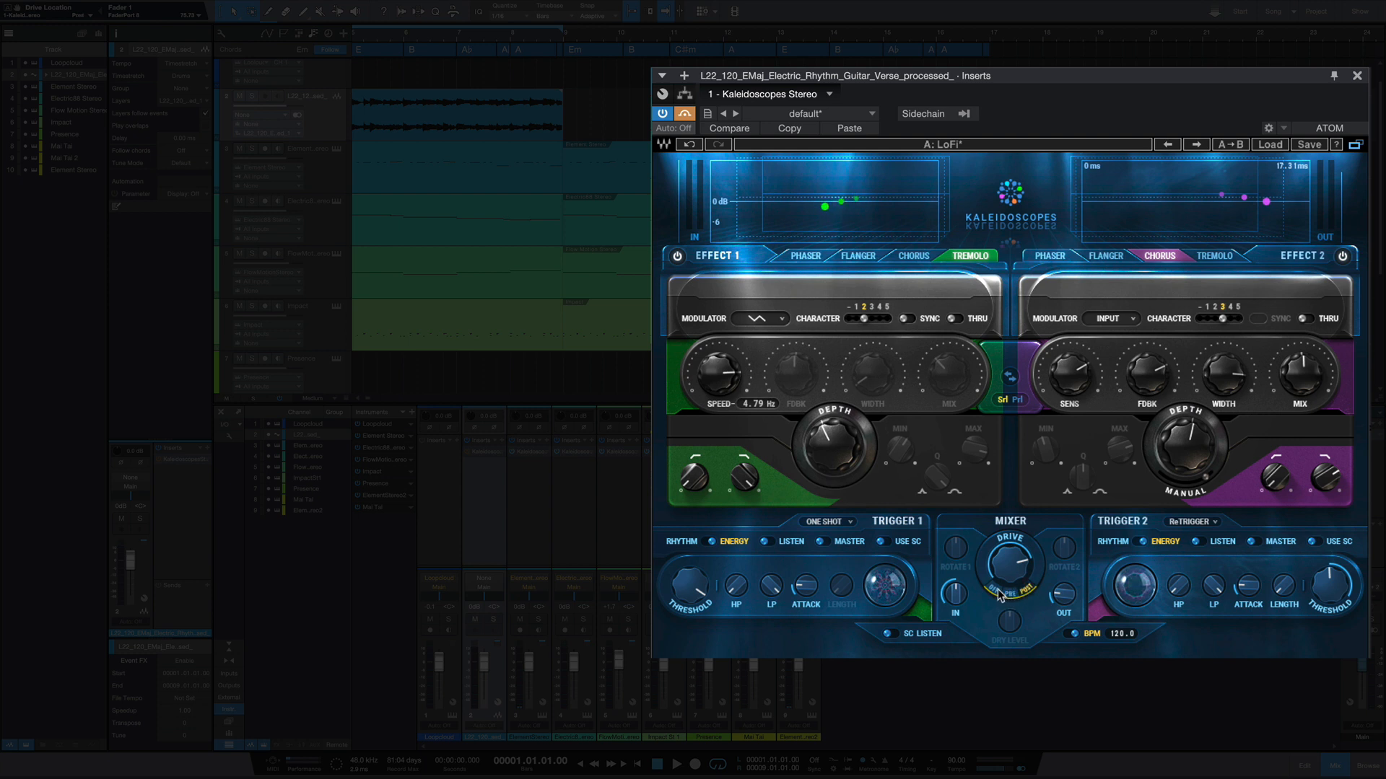
{"action": "left_click", "coordinate": [995, 592]}
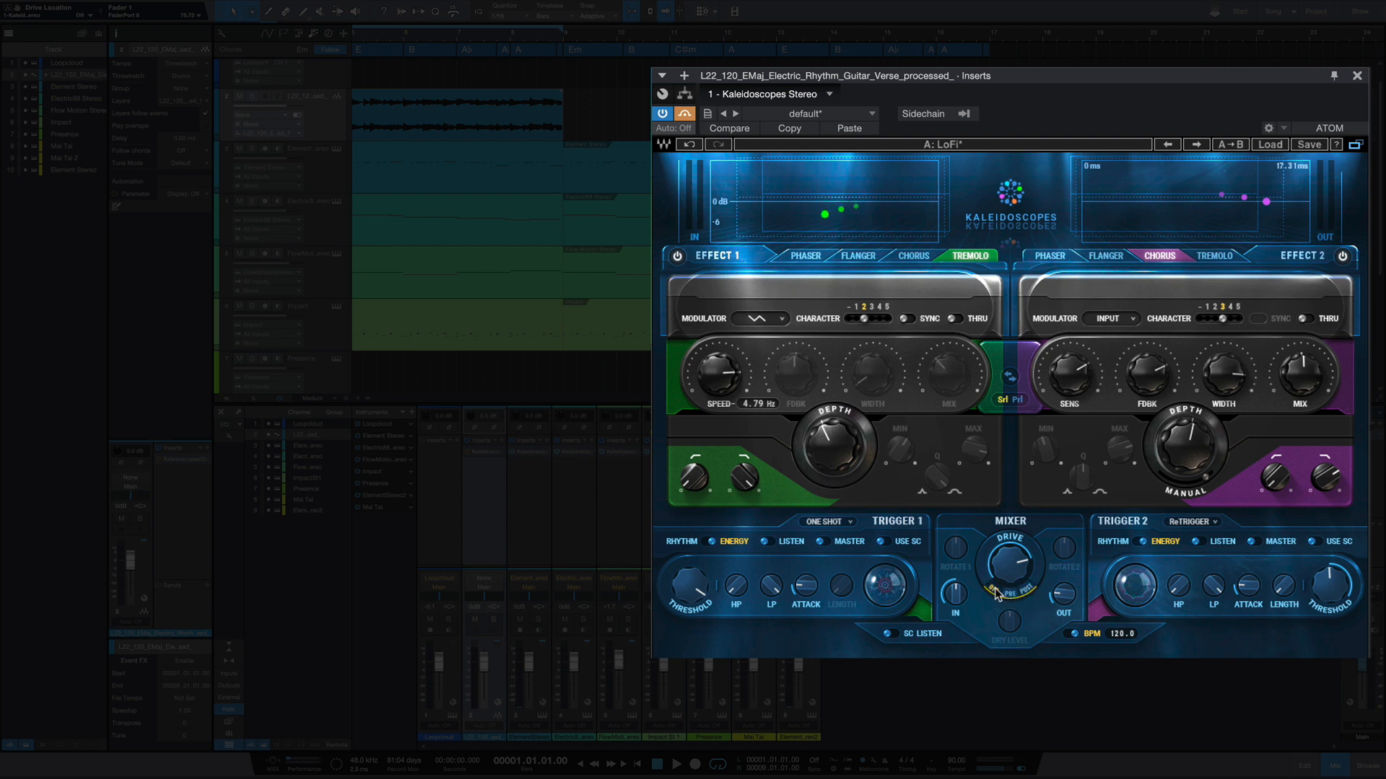
{"action": "left_click", "coordinate": [954, 594]}
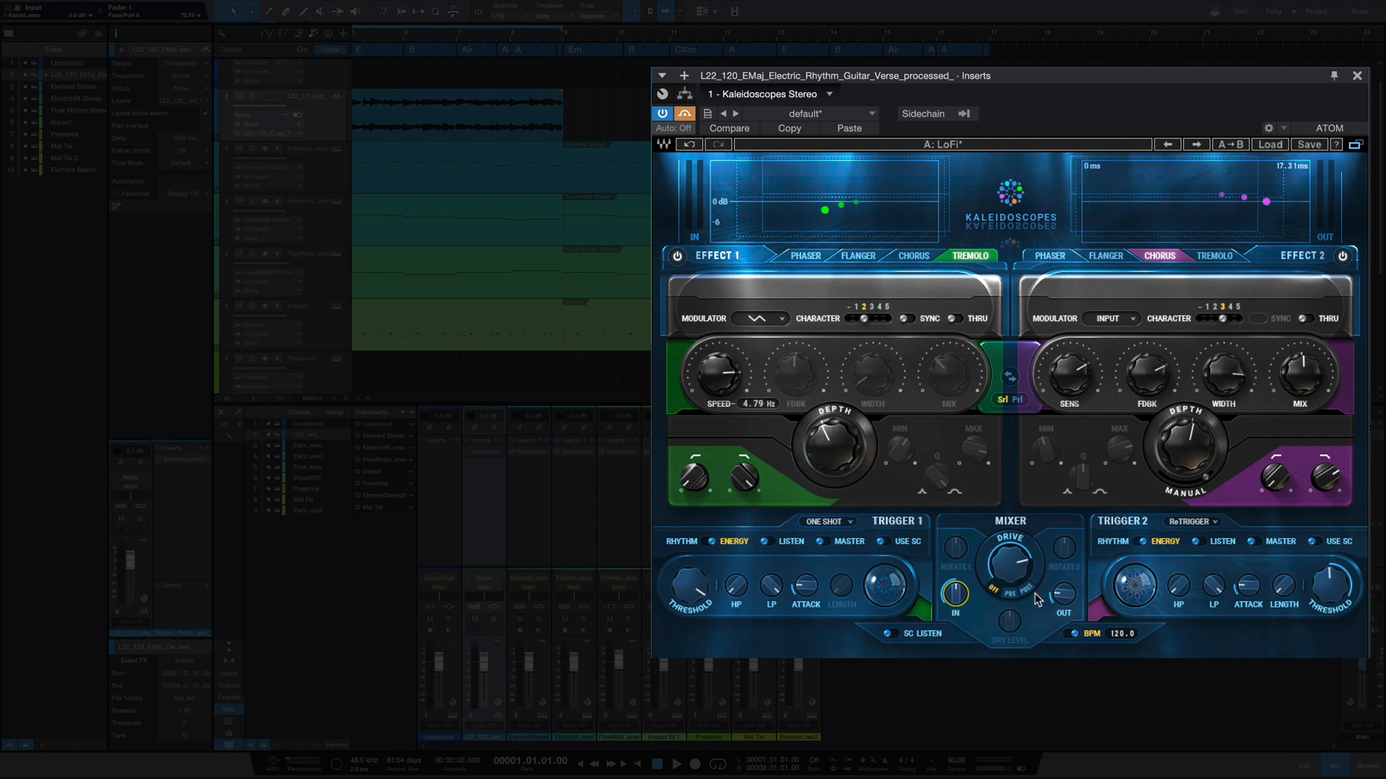
{"action": "left_click", "coordinate": [1064, 594]}
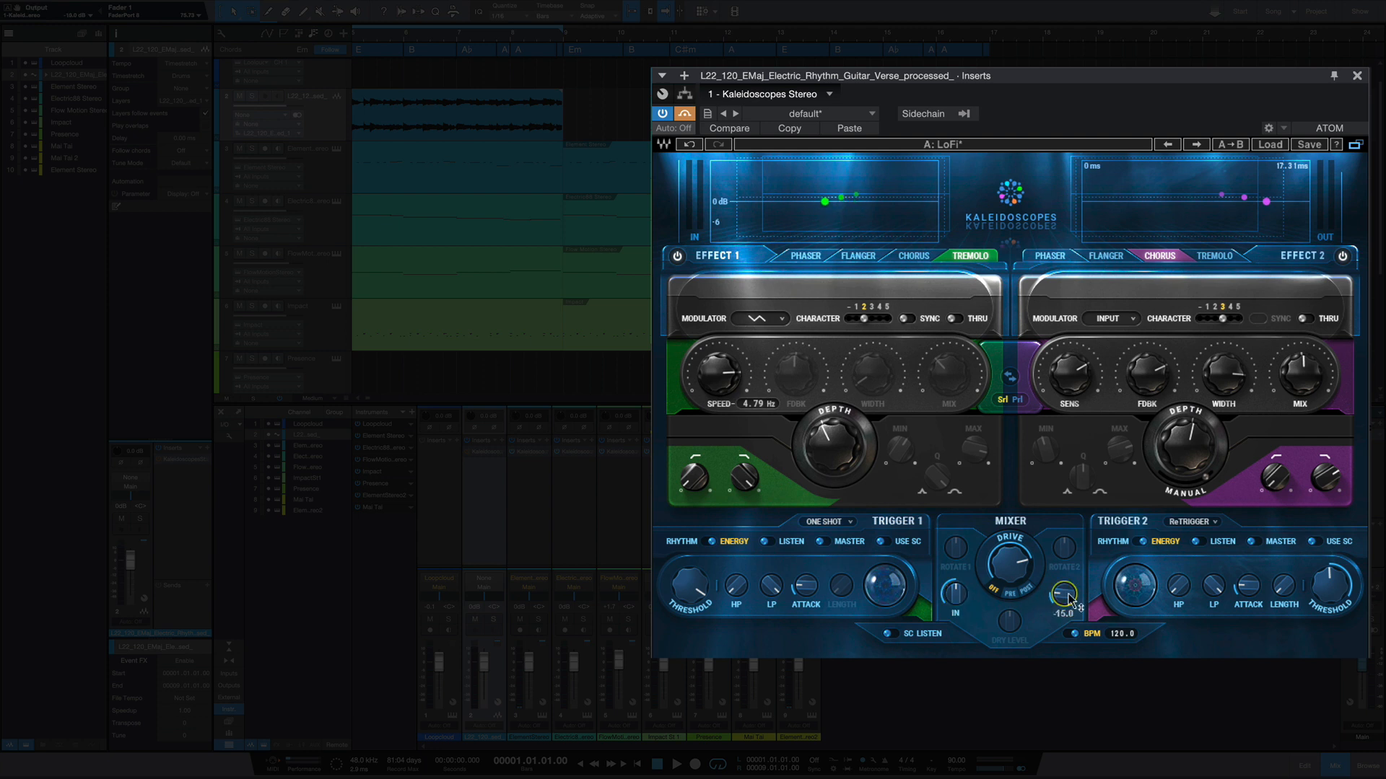
- Switch the two effects back to parallel routing and examine the Rotate 1 and Rotate 2 controls
{"action": "left_click", "coordinate": [1019, 401]}
{"action": "left_click", "coordinate": [955, 549]}
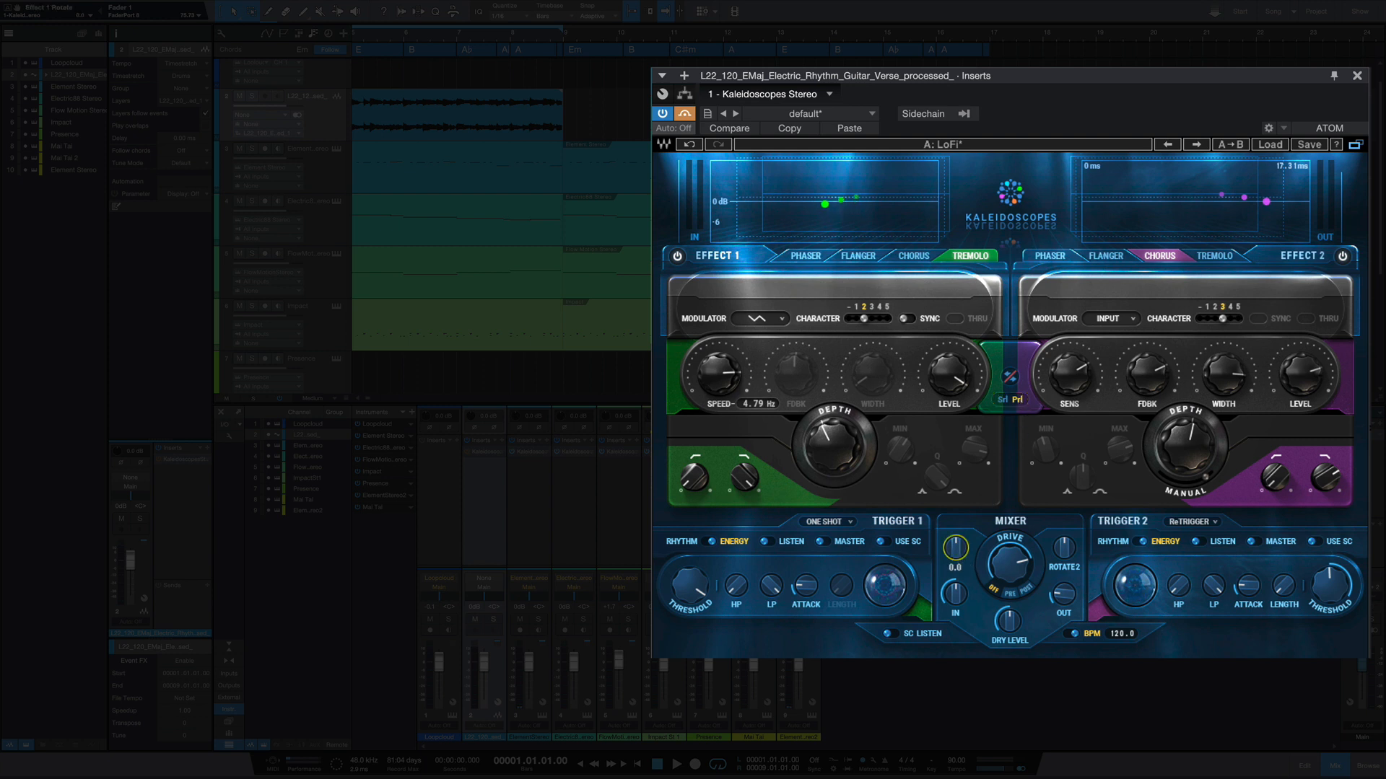
{"action": "left_click", "coordinate": [1064, 549]}
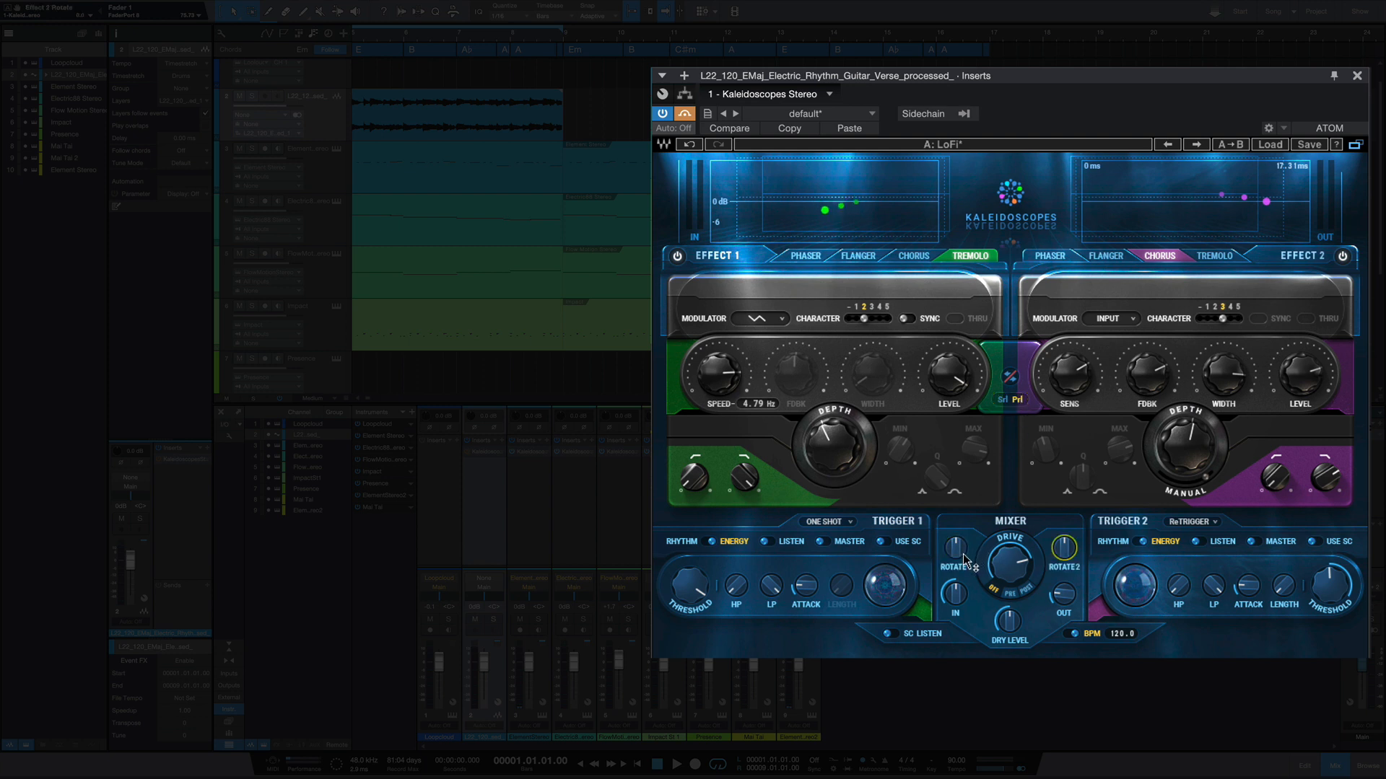
{"action": "left_click", "coordinate": [1016, 401]}
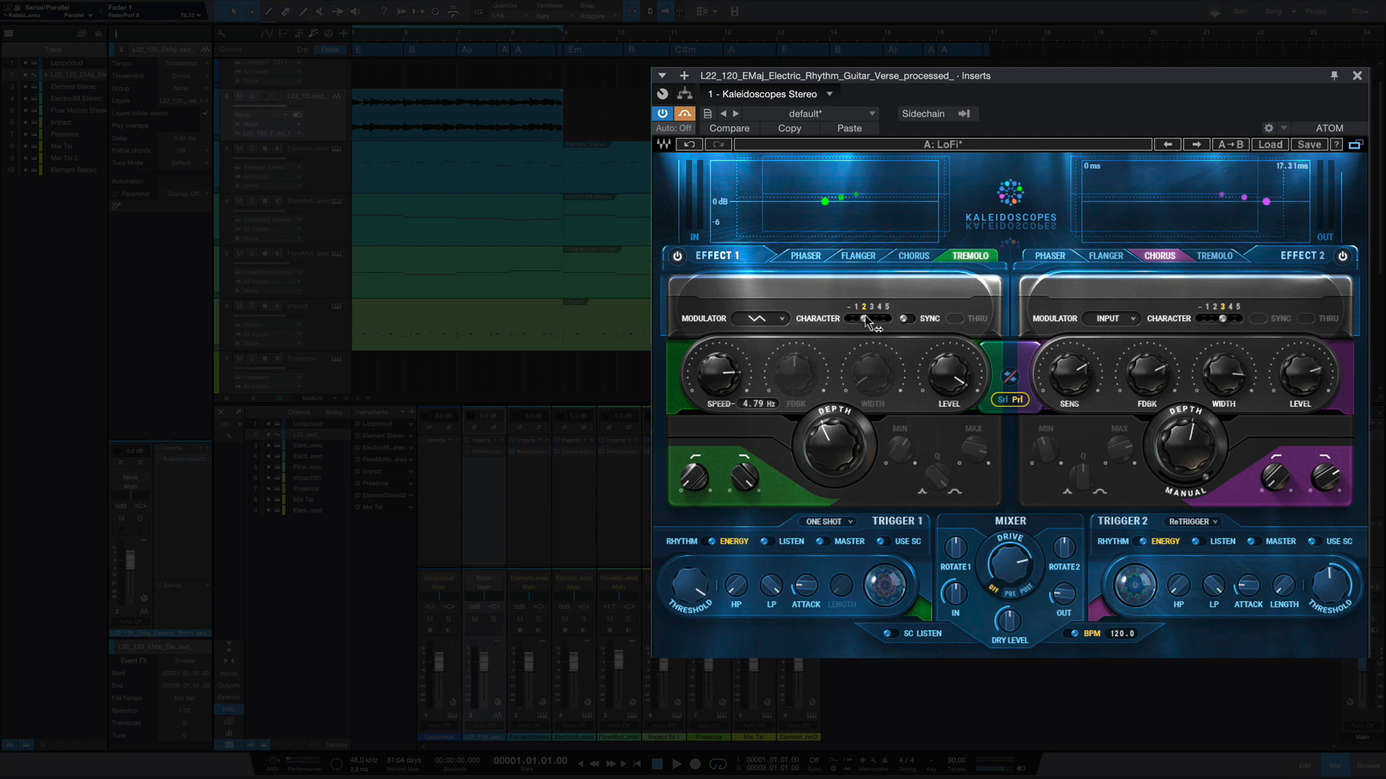
- Cycle Effect 1's type through Flanger and Chorus and back to Tremolo
{"action": "left_click_drag", "start_coordinate": [865, 318], "coordinate": [887, 318]}
{"action": "left_click", "coordinate": [833, 259]}
{"action": "left_click", "coordinate": [858, 257]}
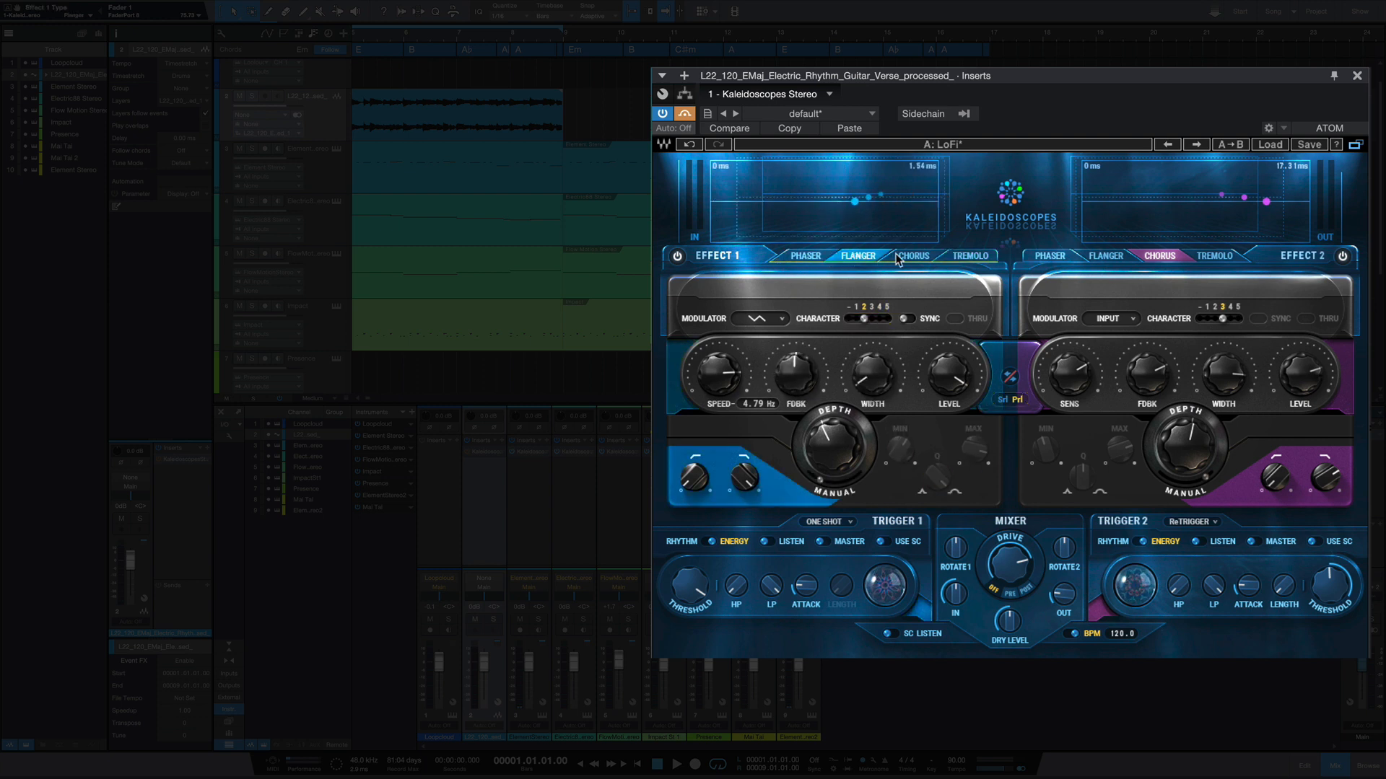
{"action": "left_click", "coordinate": [911, 257]}
{"action": "left_click", "coordinate": [966, 258]}
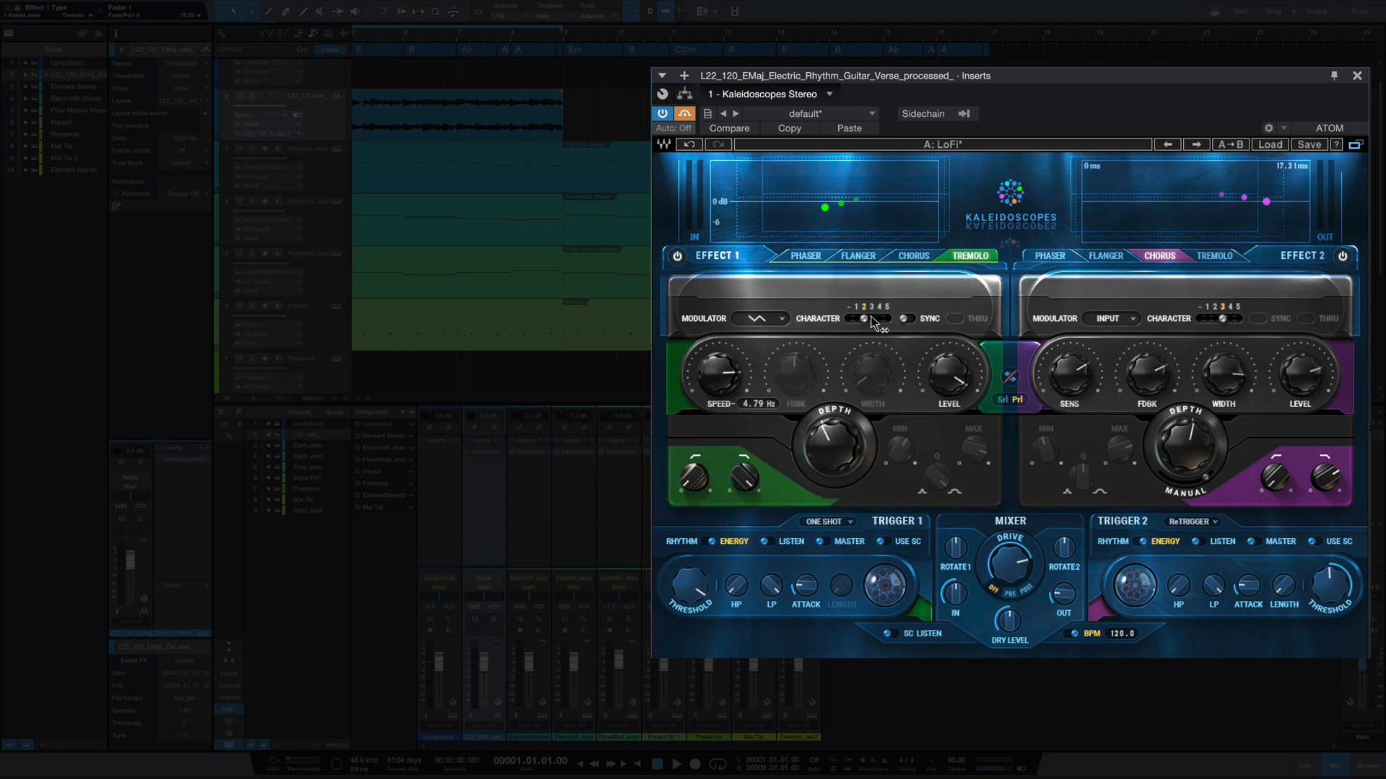
- Sweep Effect 1's Character through its settings, starting from the lowest, and leave it at 1
{"action": "left_click_drag", "start_coordinate": [871, 318], "coordinate": [851, 320]}
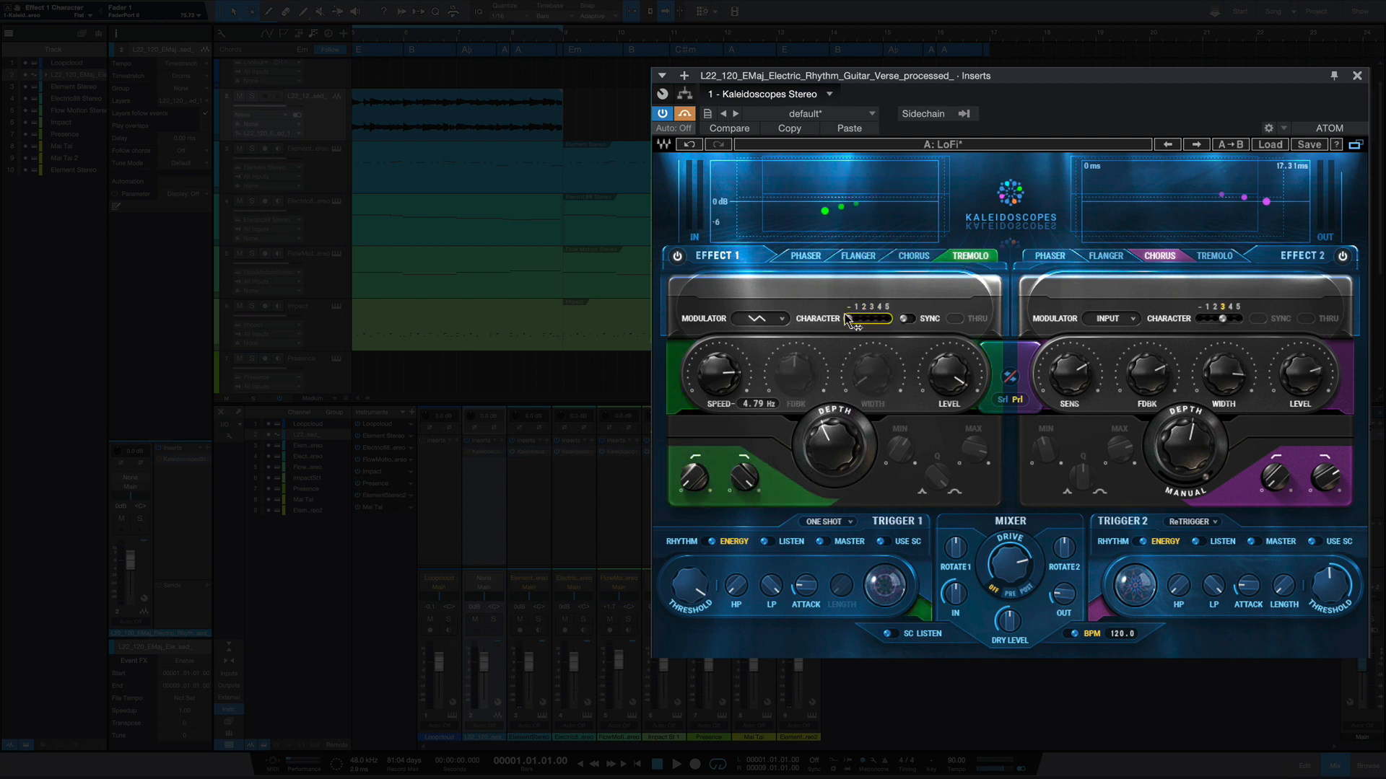
{"action": "scroll", "coordinate": [851, 324], "scroll_direction": "up", "scroll_amount": 3}
{"action": "scroll", "coordinate": [852, 322], "scroll_direction": "down", "scroll_amount": 2}
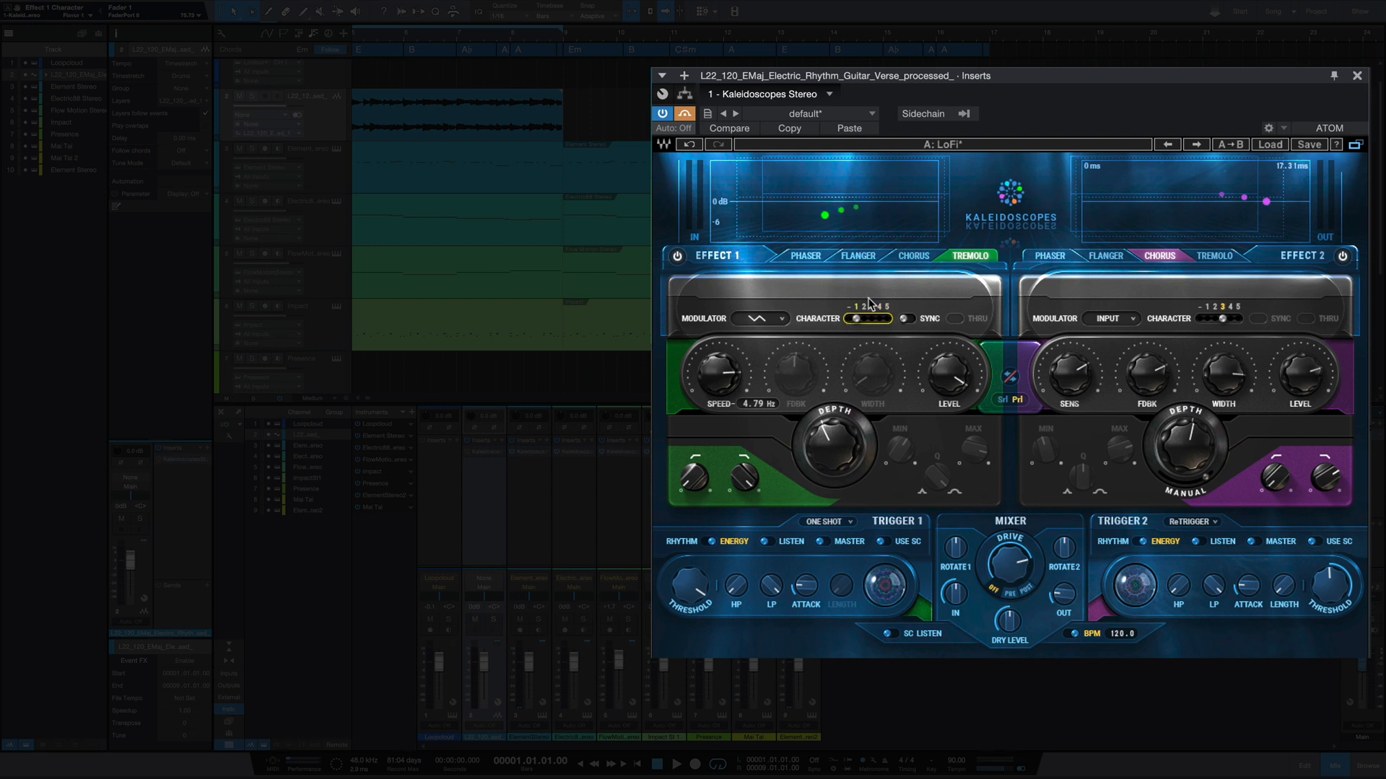
- Try synced and free speeds on Effect 1 by toggling Sync, and paste the stored plug-in settings back
{"action": "left_click", "coordinate": [914, 318]}
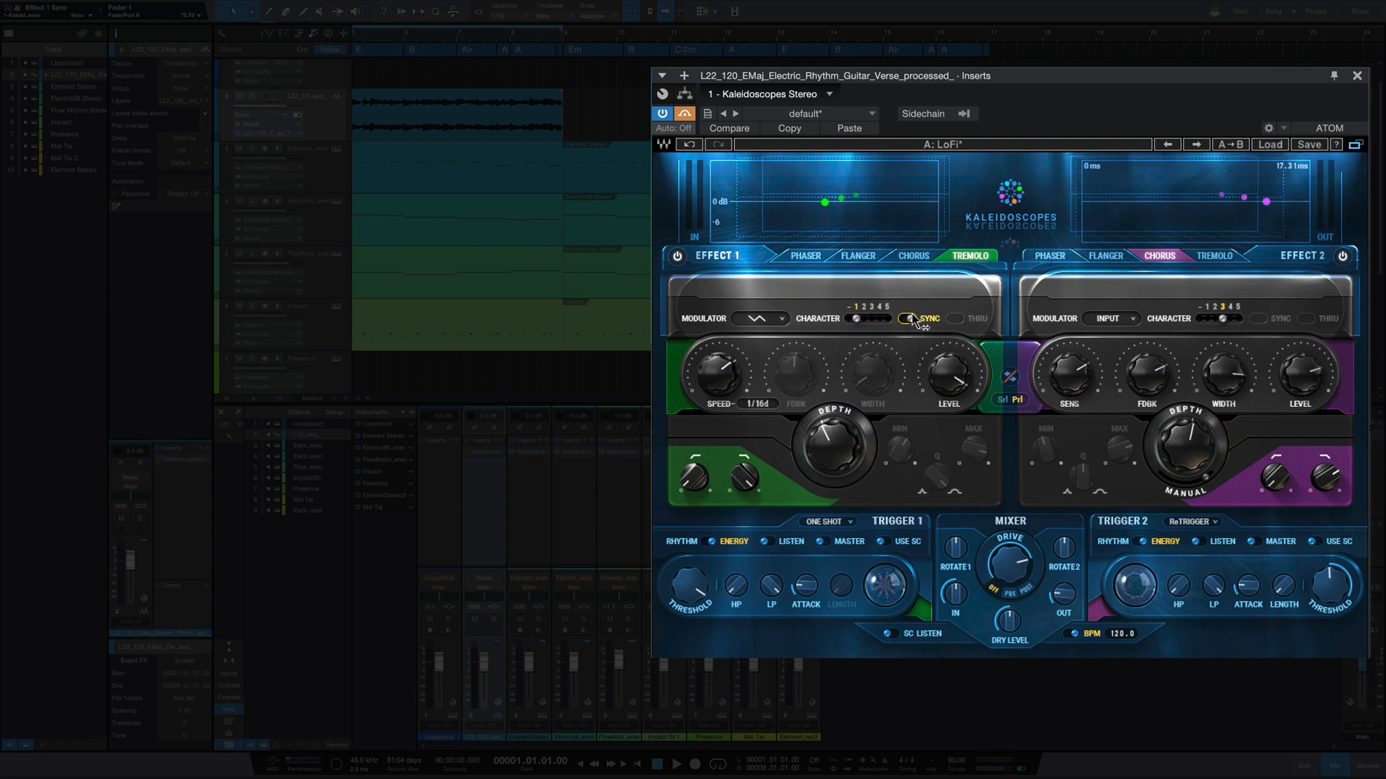
{"action": "scroll", "coordinate": [718, 373], "scroll_direction": "up", "scroll_amount": 3}
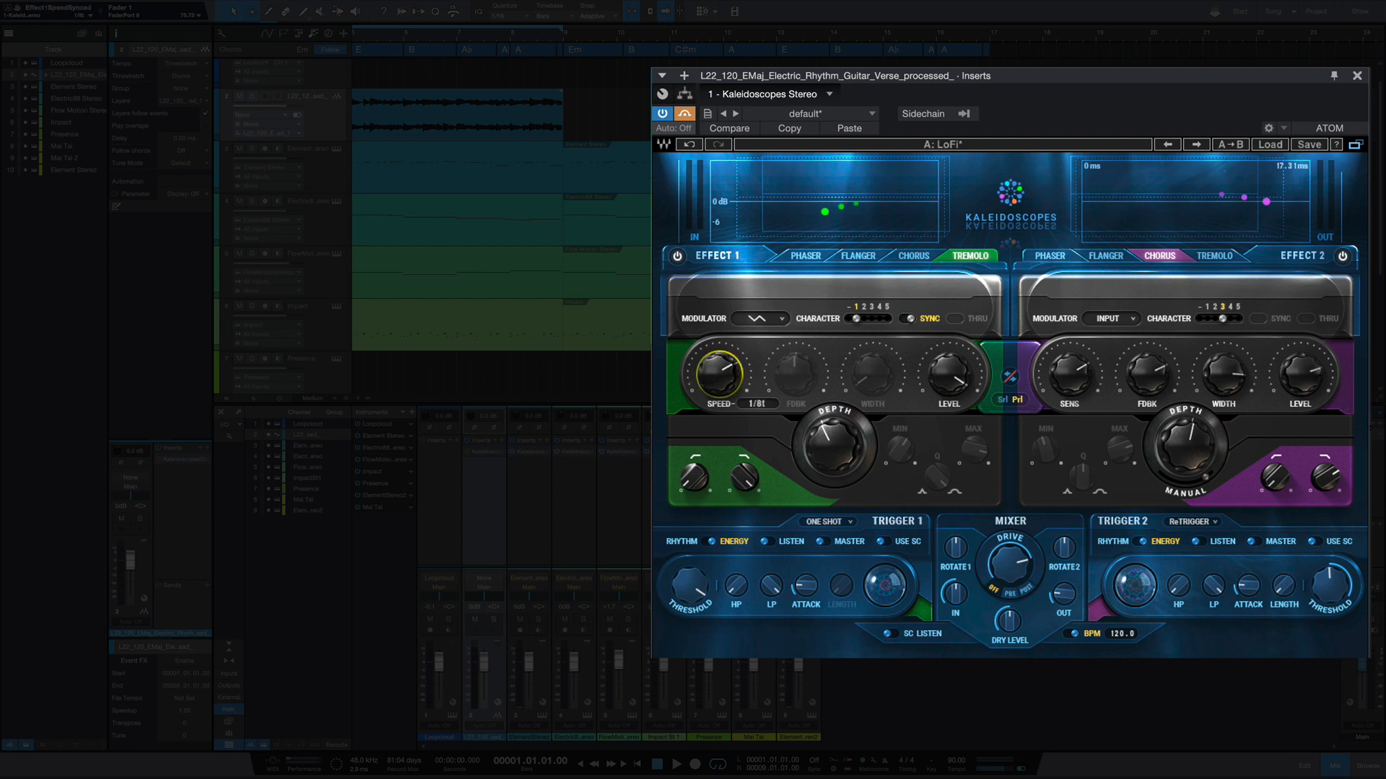
{"action": "scroll", "coordinate": [719, 372], "scroll_direction": "up", "scroll_amount": 2}
{"action": "left_click", "coordinate": [934, 319]}
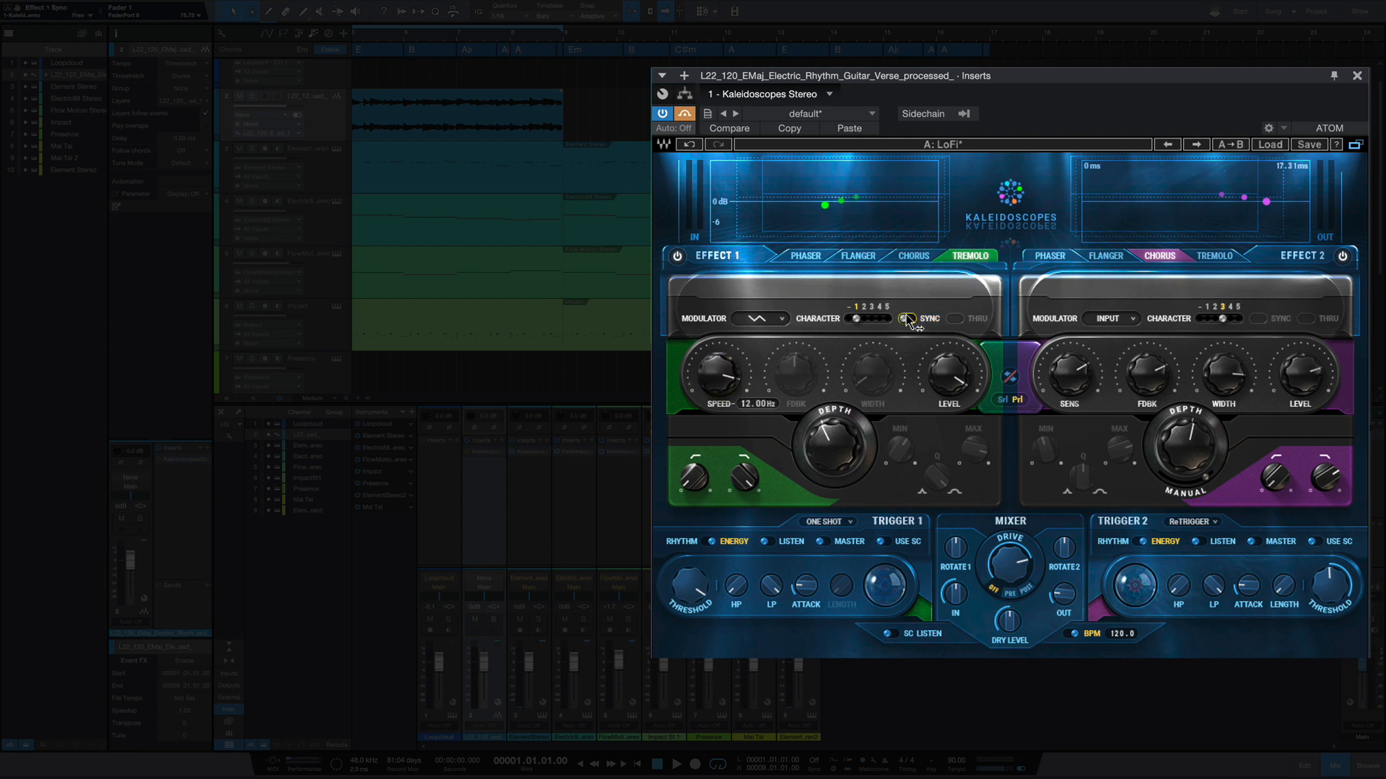
{"action": "scroll", "coordinate": [719, 373], "scroll_direction": "up", "scroll_amount": 4}
{"action": "left_click", "coordinate": [851, 129]}
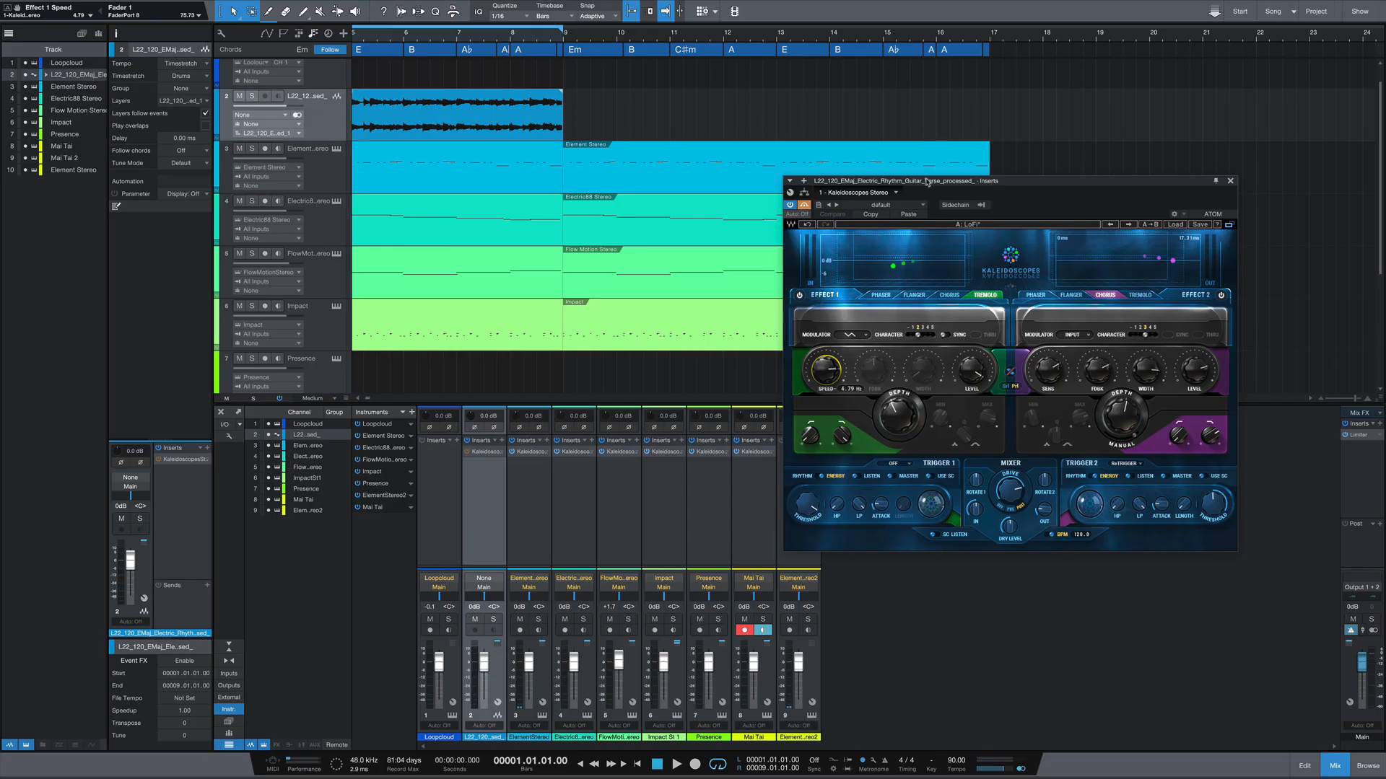
- Play the song with looping off while switching the Kaleidoscopes inserts on and off across the channels, leaving them on
{"action": "left_click_drag", "start_coordinate": [927, 182], "coordinate": [971, 193]}
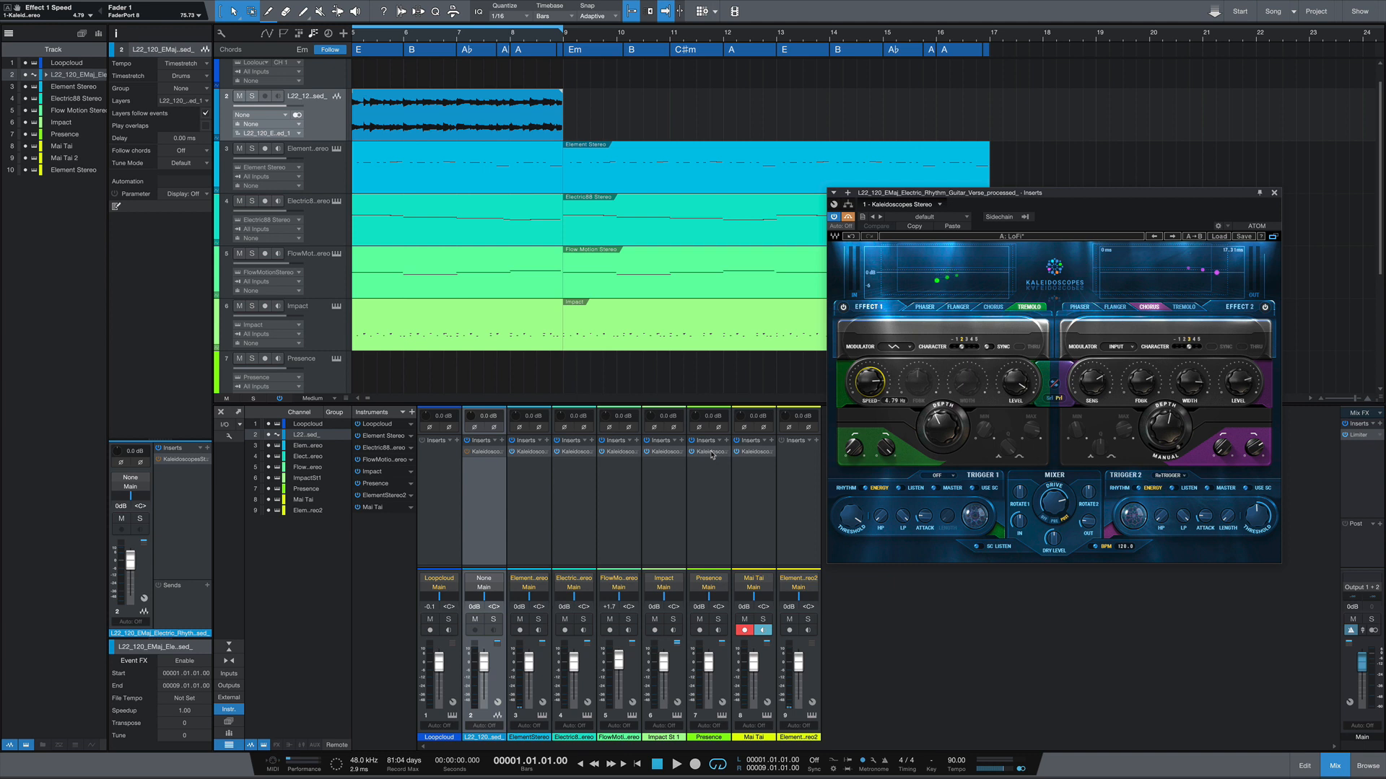
{"action": "key", "text": "/"}
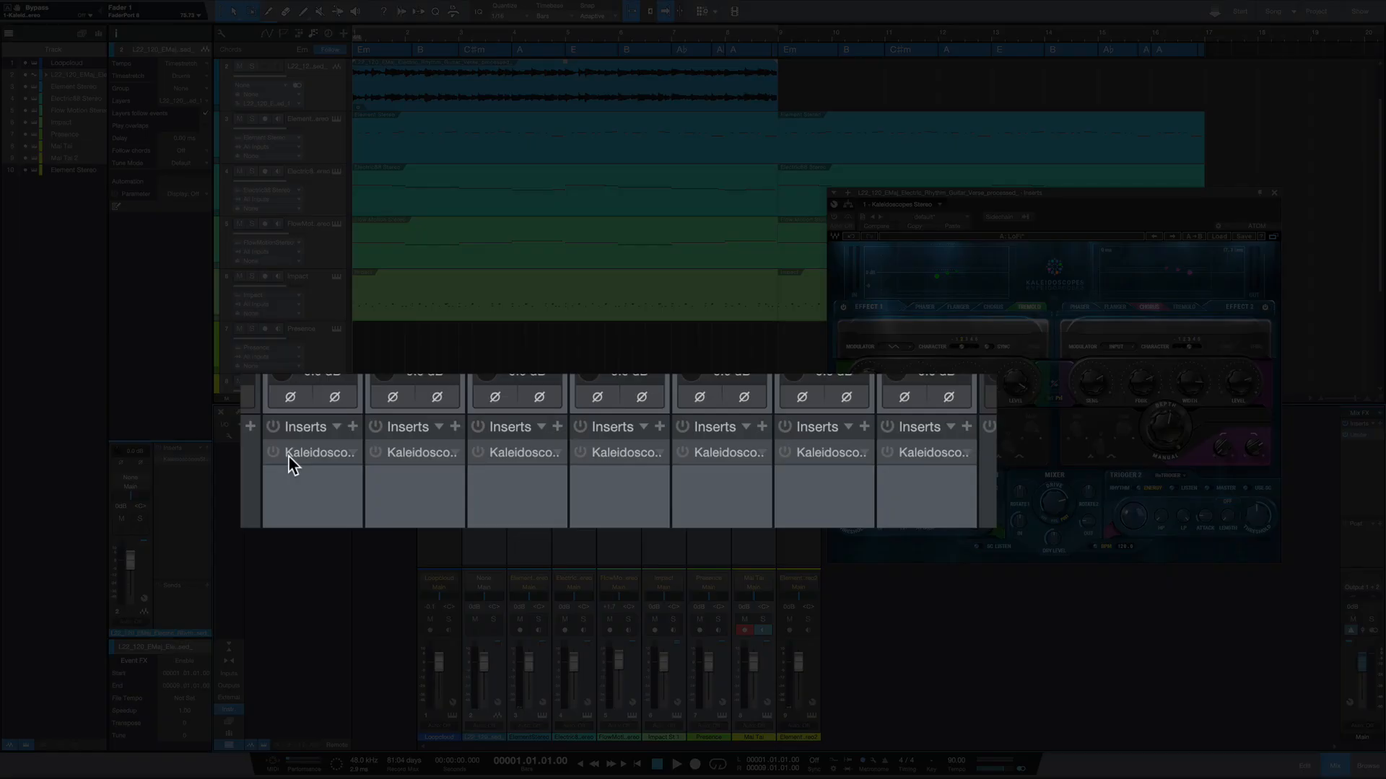
{"action": "key", "text": "space"}
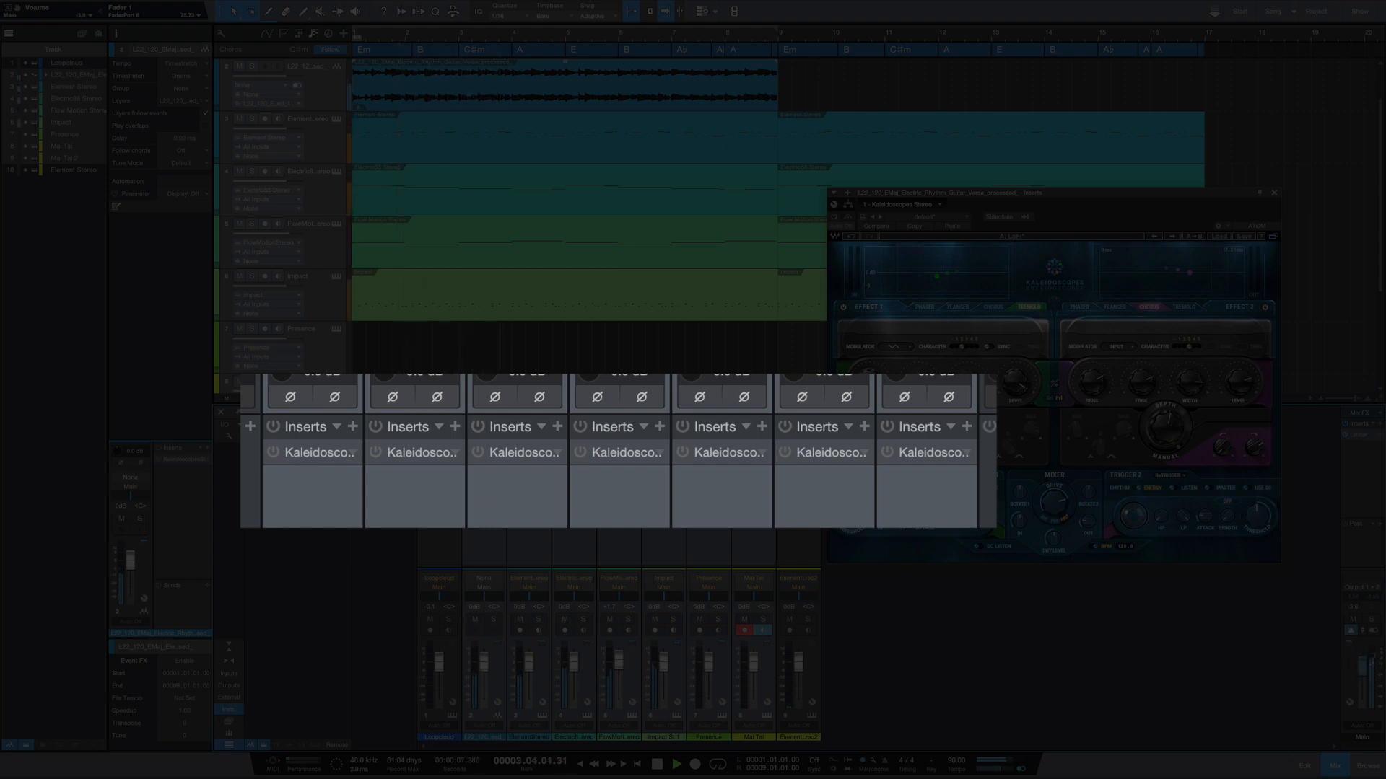
{"action": "left_click", "coordinate": [272, 454]}
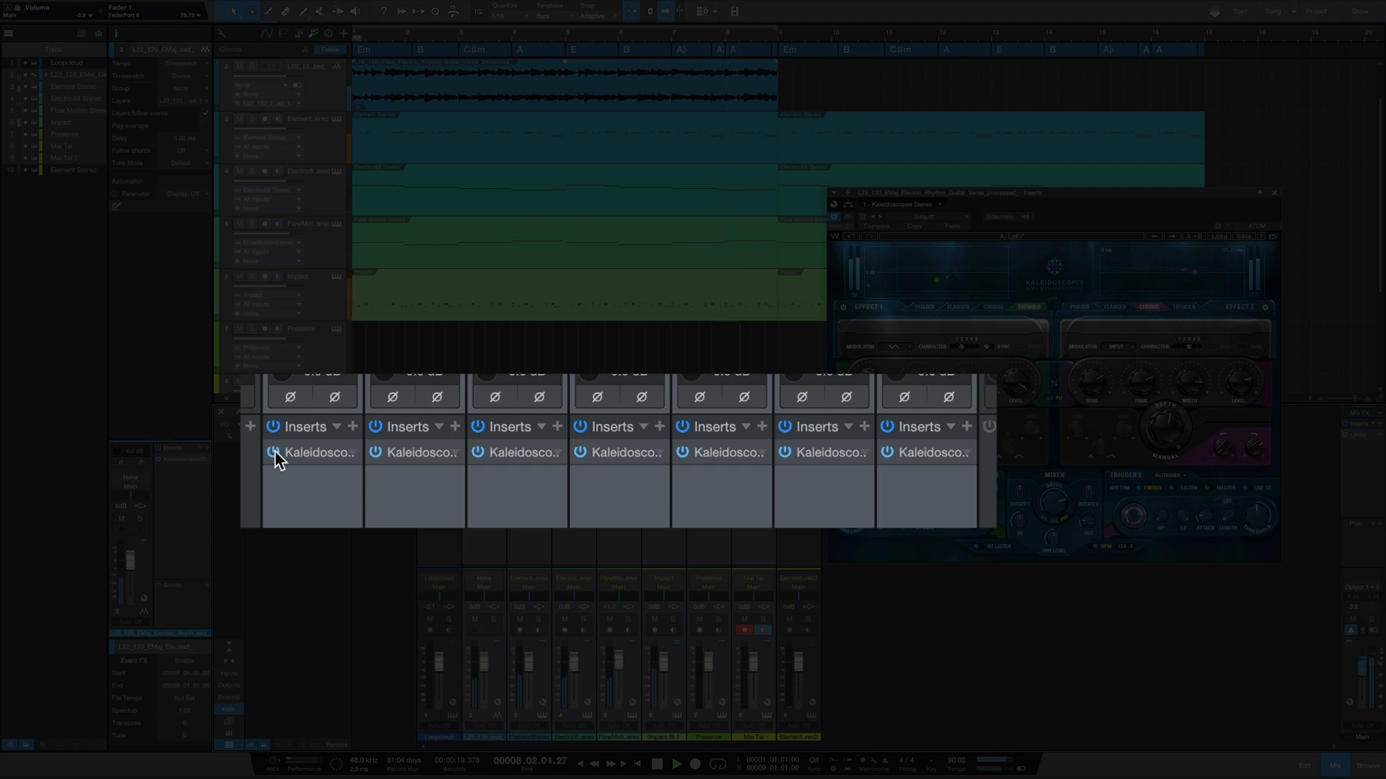
{"action": "left_click", "coordinate": [273, 453]}
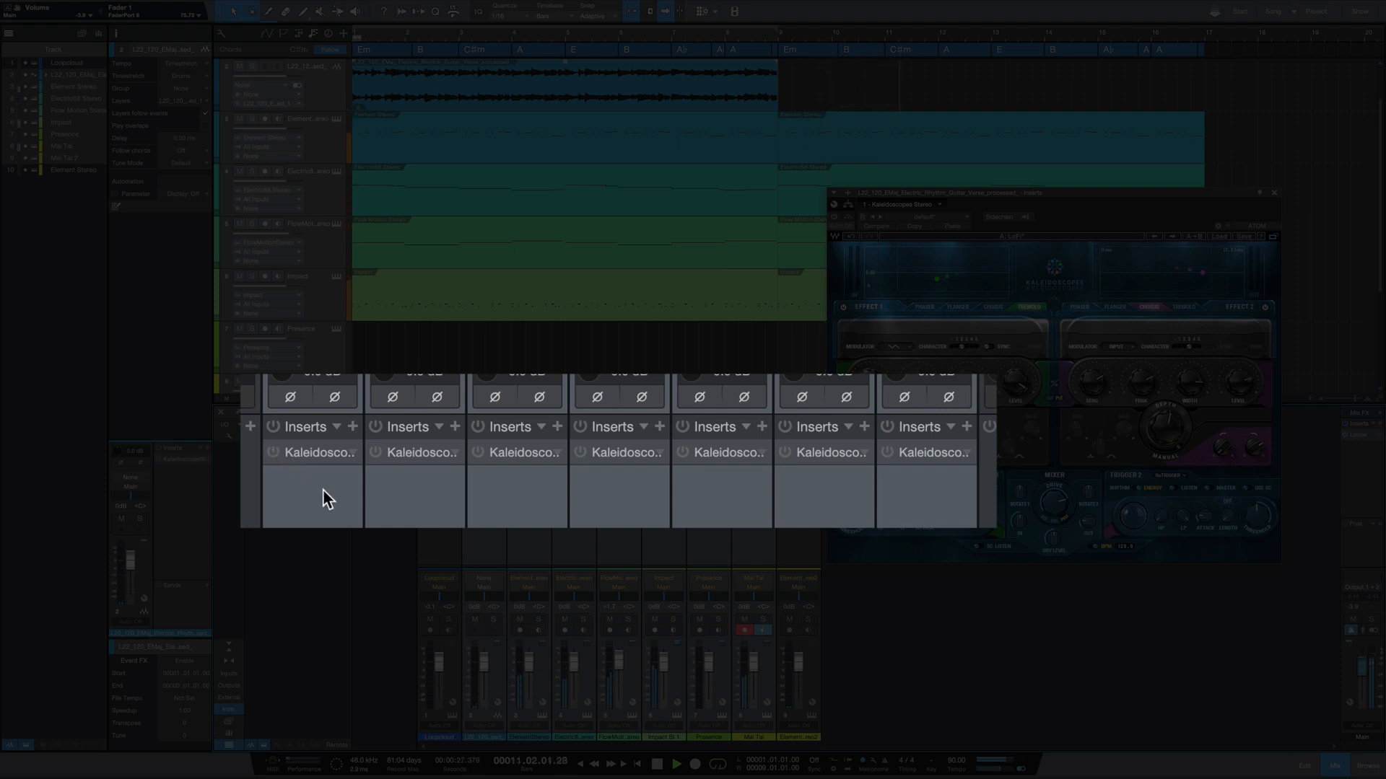
{"action": "left_click", "coordinate": [275, 452]}
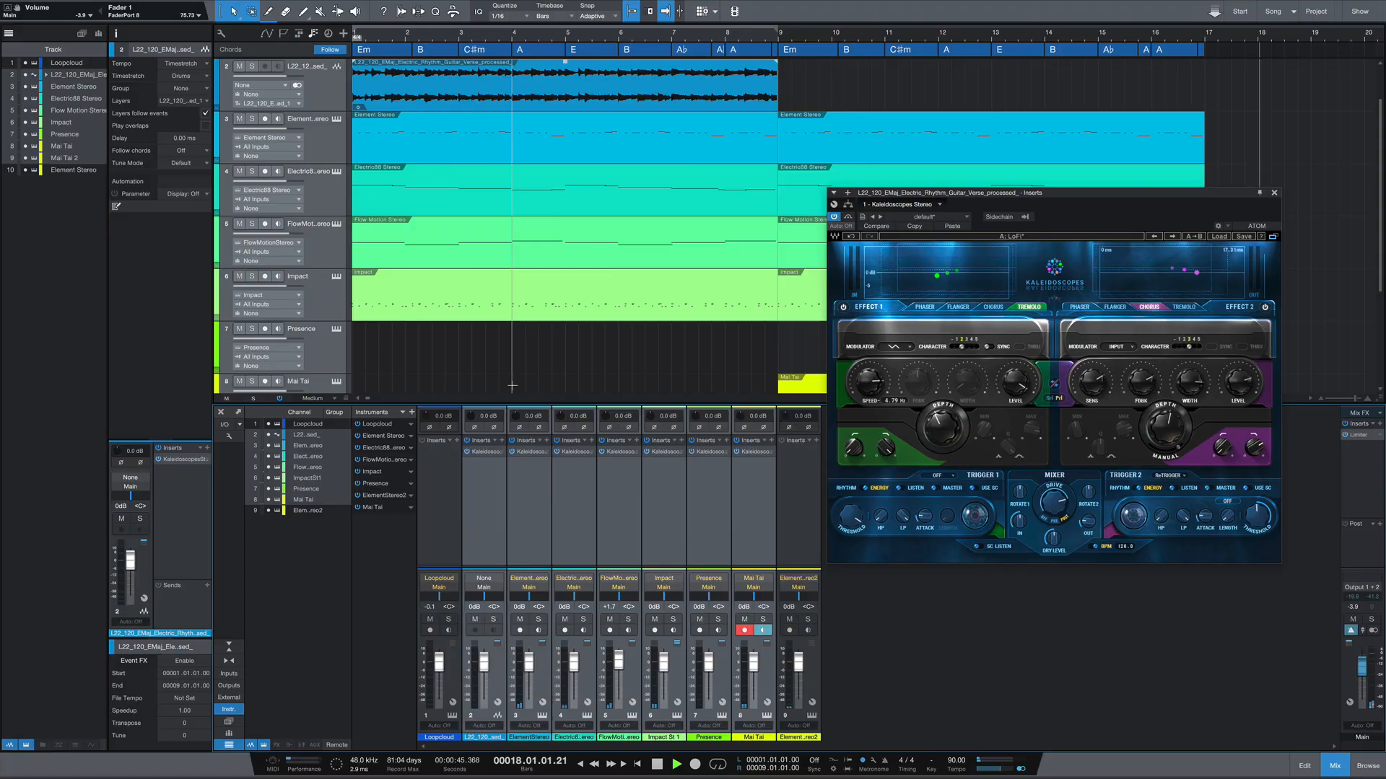
{"action": "key", "text": "space"}
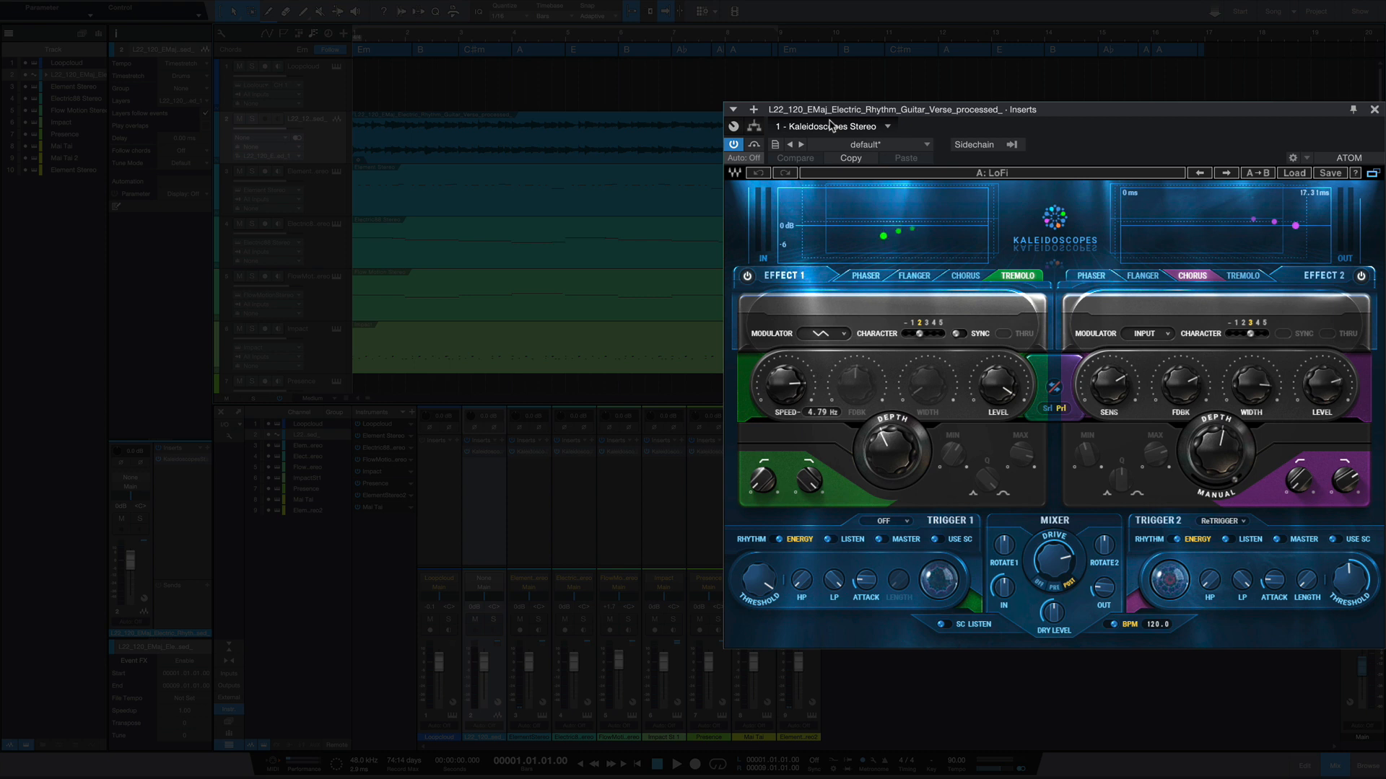
- Bypass Kaleidoscopes on the electric rhythm guitar track and play that track in solo
{"action": "left_click", "coordinate": [754, 144]}
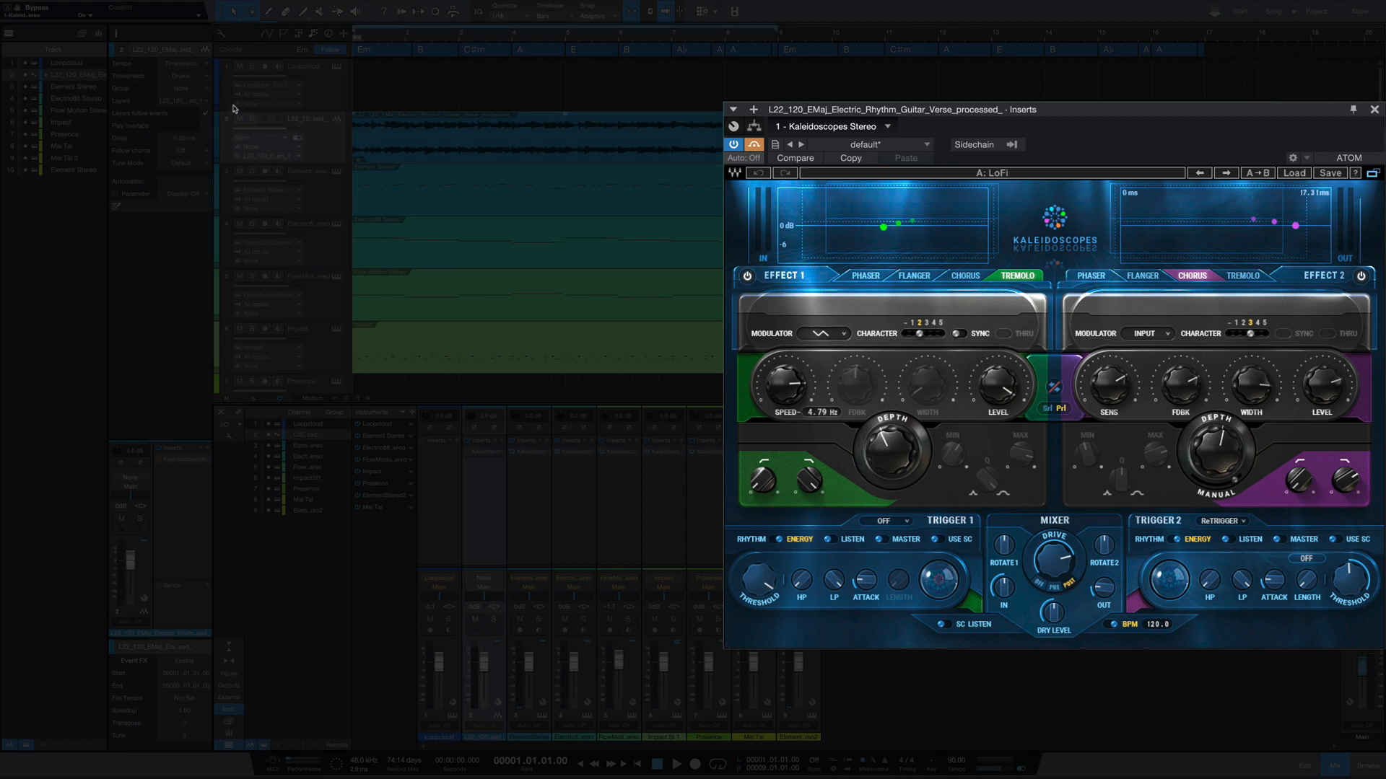
{"action": "left_click", "coordinate": [252, 118]}
{"action": "key", "text": "space"}
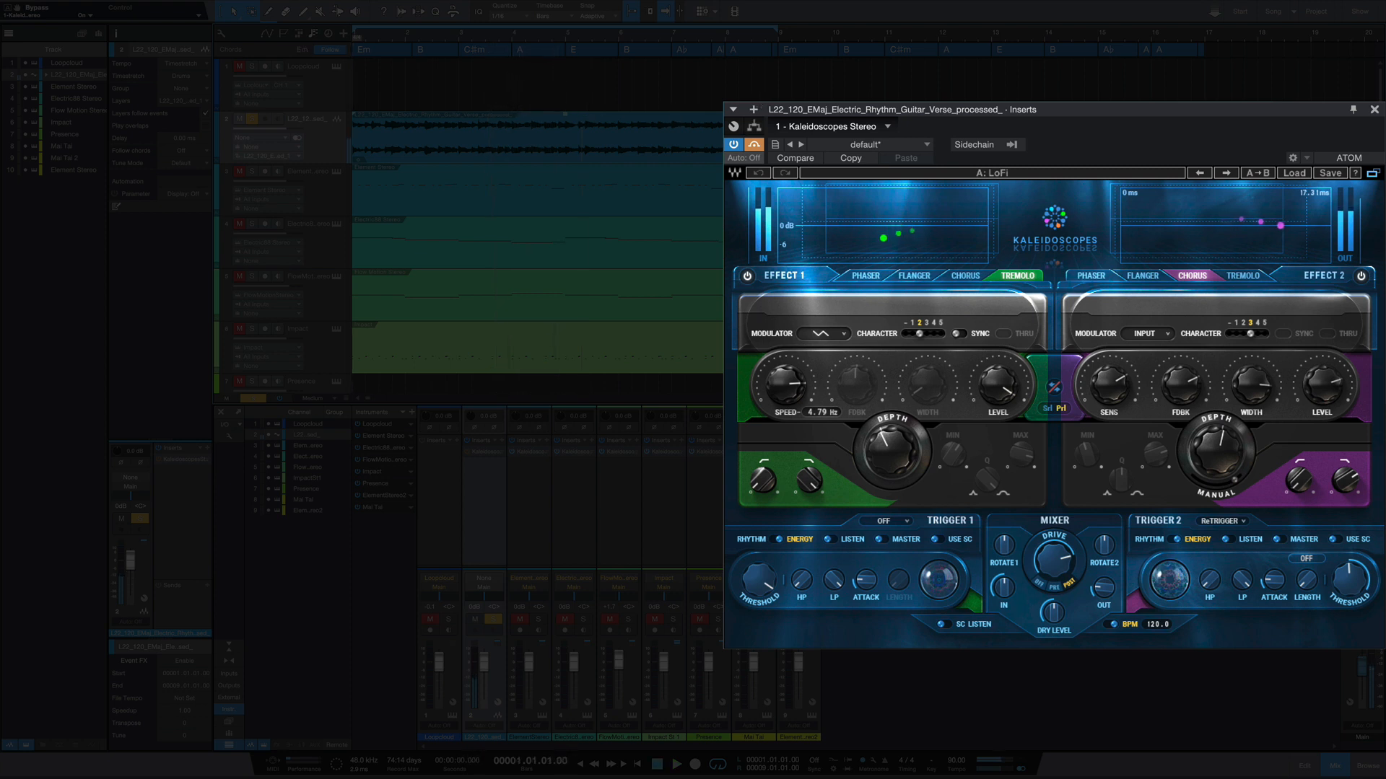
- Take Kaleidoscopes out of bypass and play the soloed guitar track with the effect
{"action": "left_click", "coordinate": [755, 145]}
{"action": "key", "text": "space"}
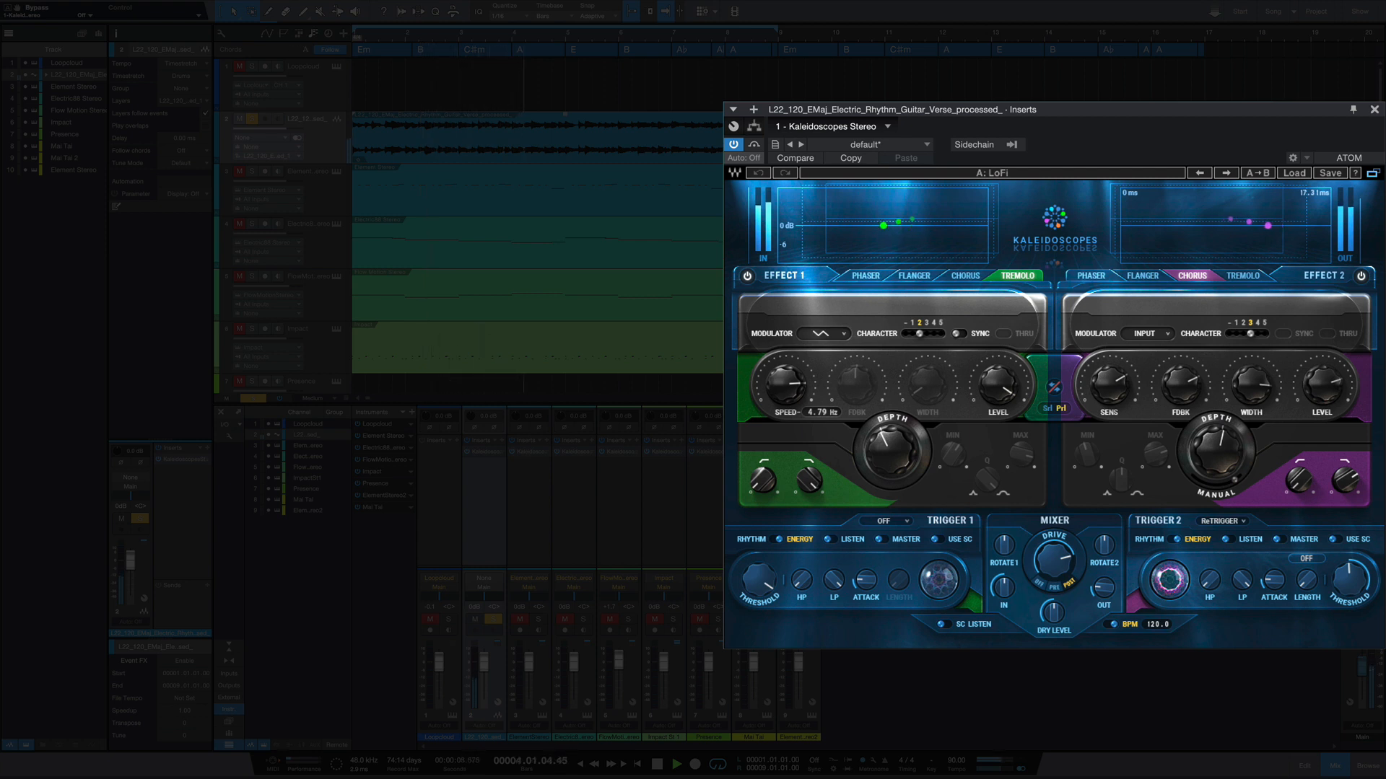
{"action": "key", "text": "space"}
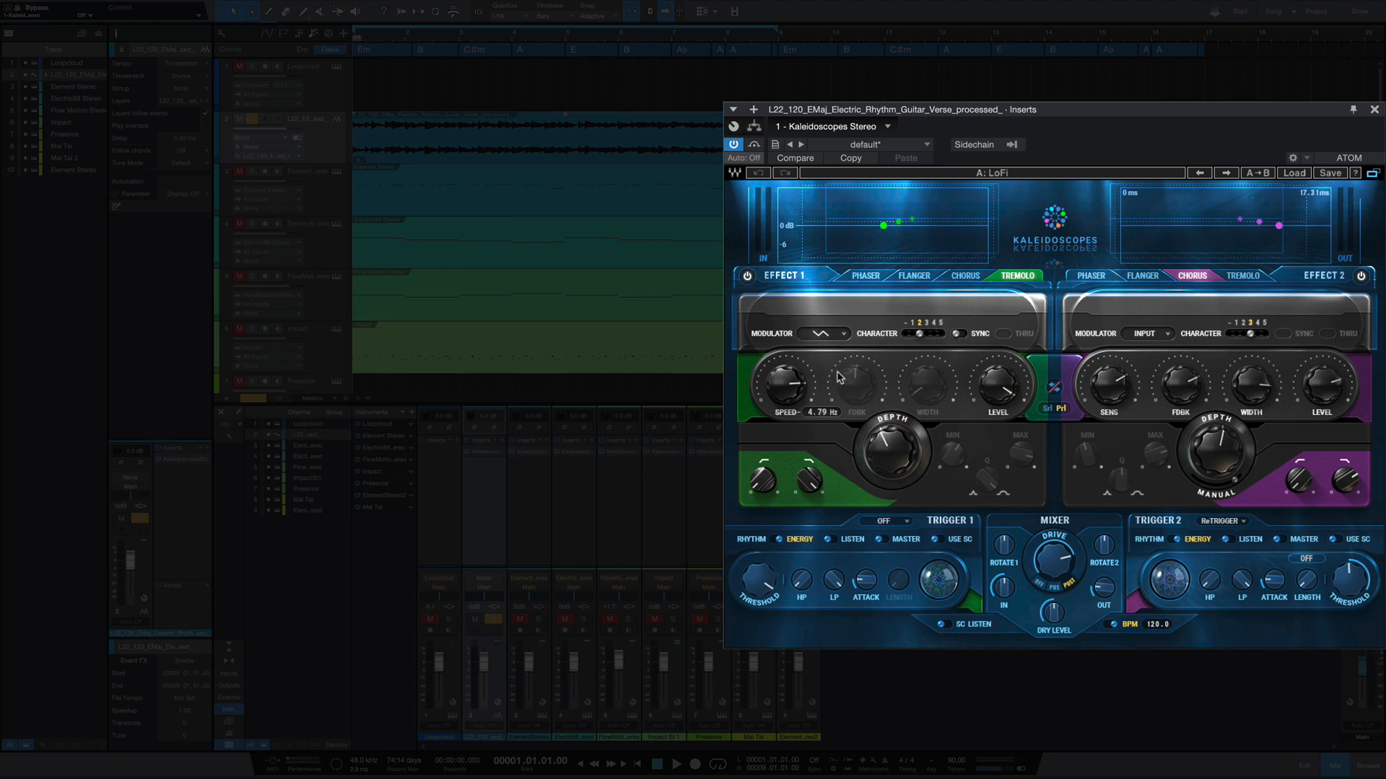
- Review Effect 1's modulator options, keeping Triangle, and set Effect 2's Character to 4
{"action": "left_click", "coordinate": [846, 334]}
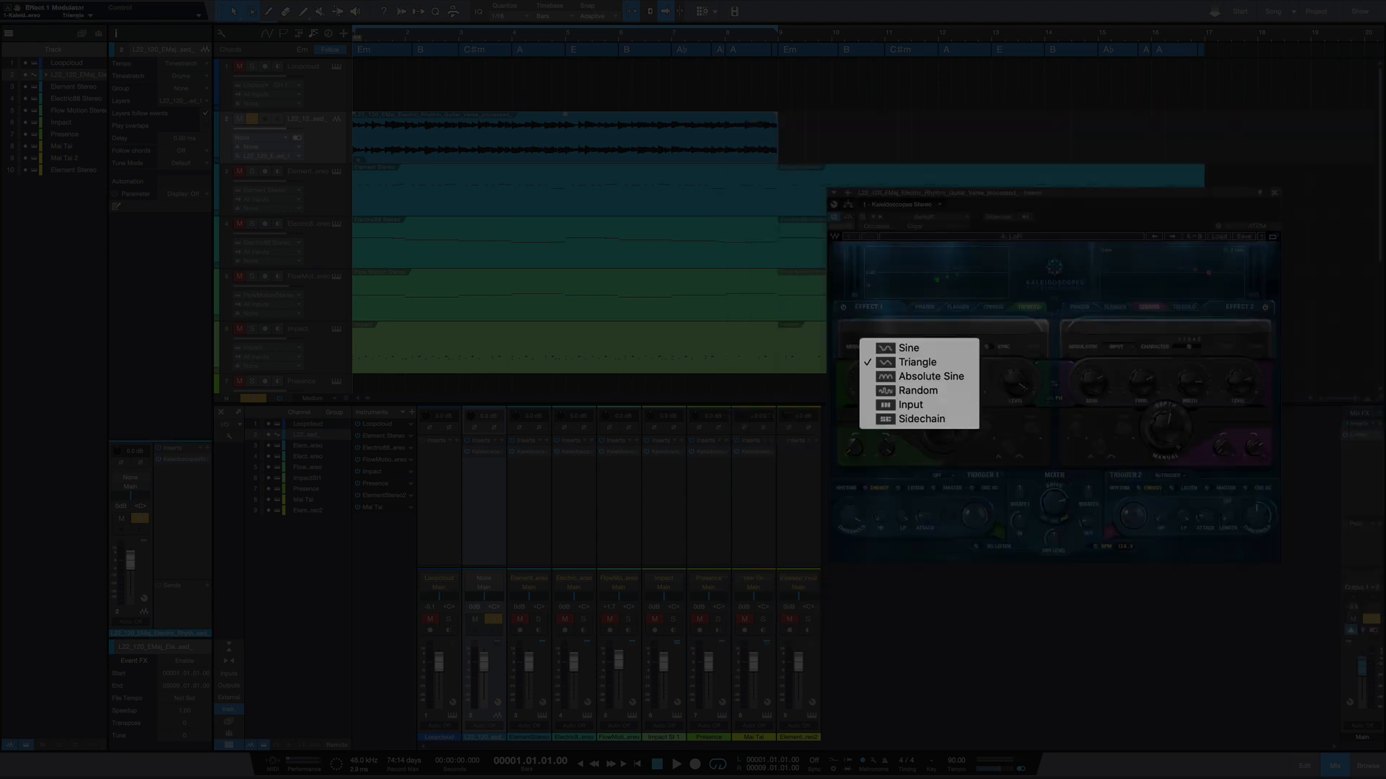
{"action": "left_click", "coordinate": [913, 337]}
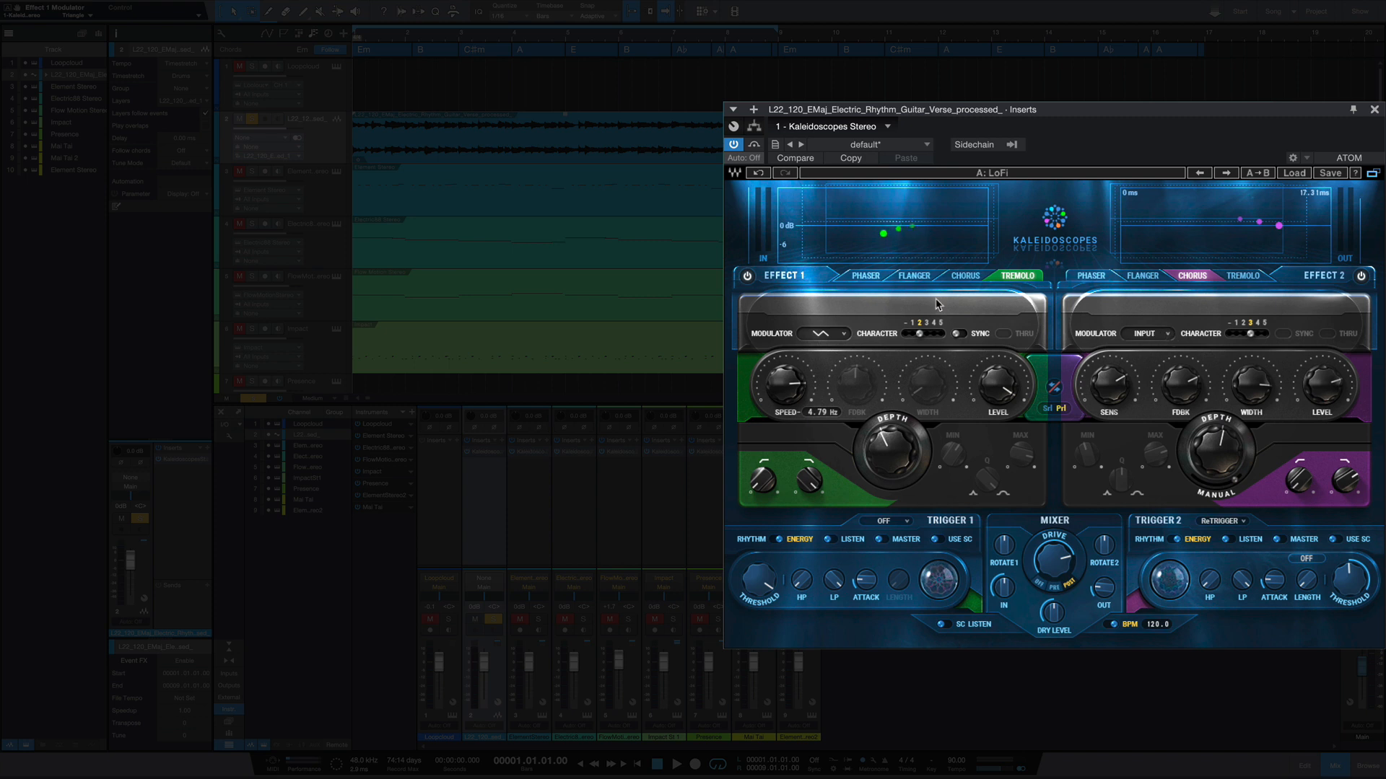
{"action": "left_click", "coordinate": [1257, 334]}
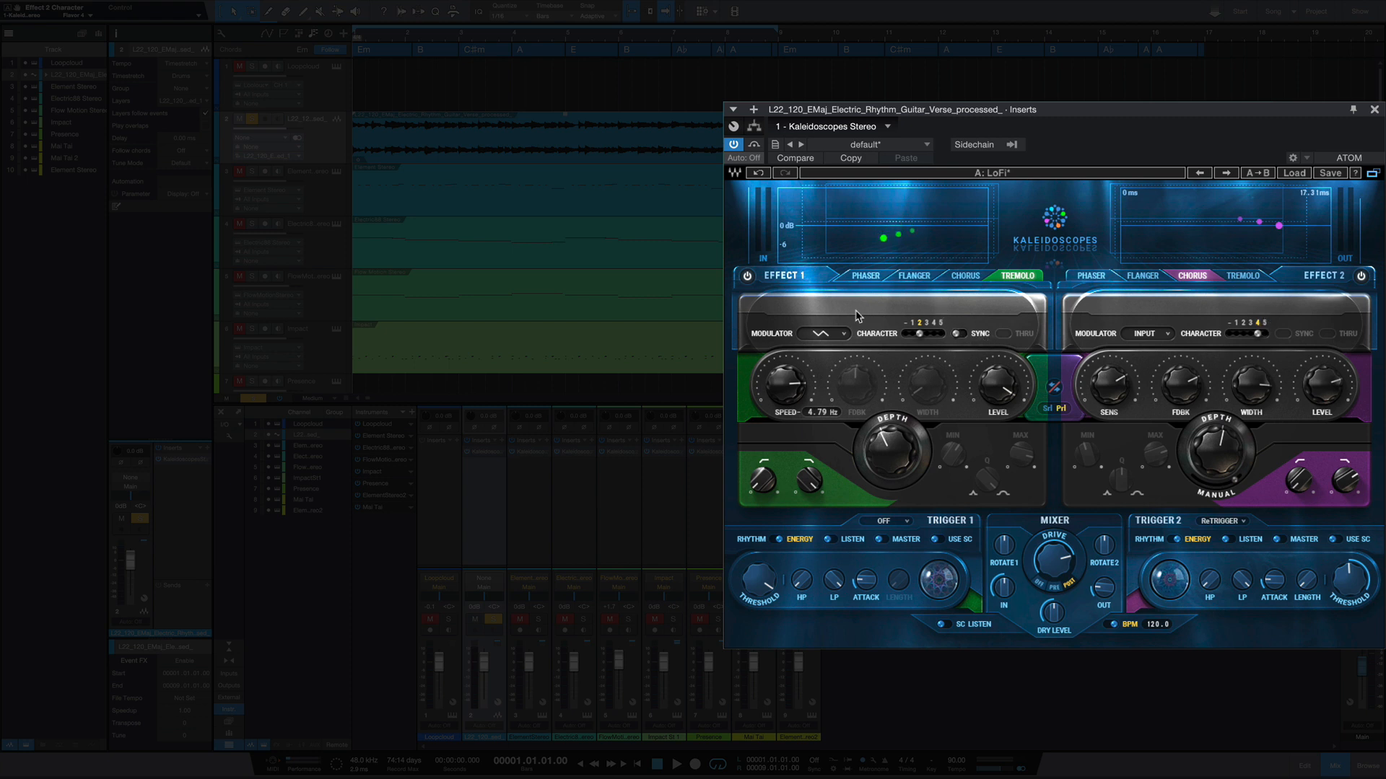
- Start playback of the soloed guitar and lower Effect 1's Character to its "–" setting
{"action": "key", "text": "space"}
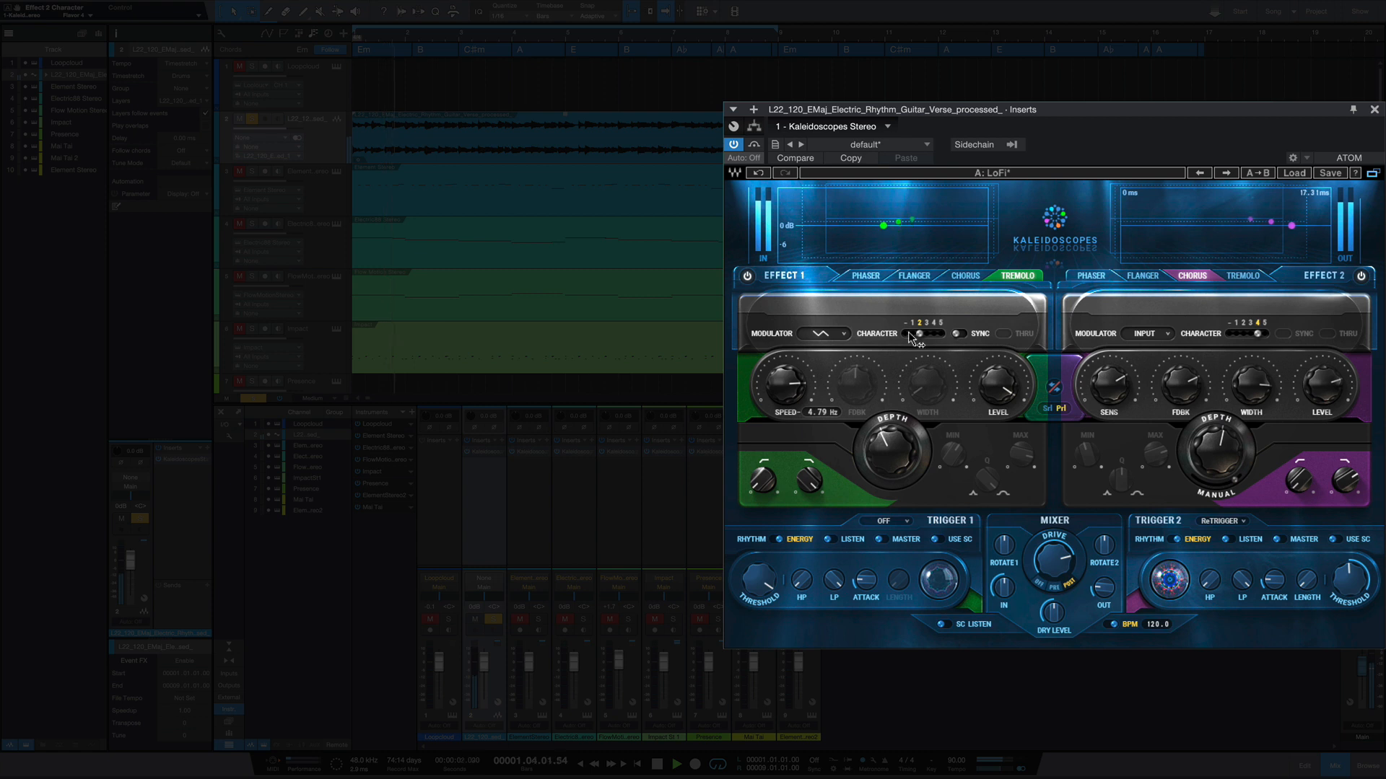
{"action": "left_click_drag", "start_coordinate": [919, 334], "coordinate": [905, 334]}
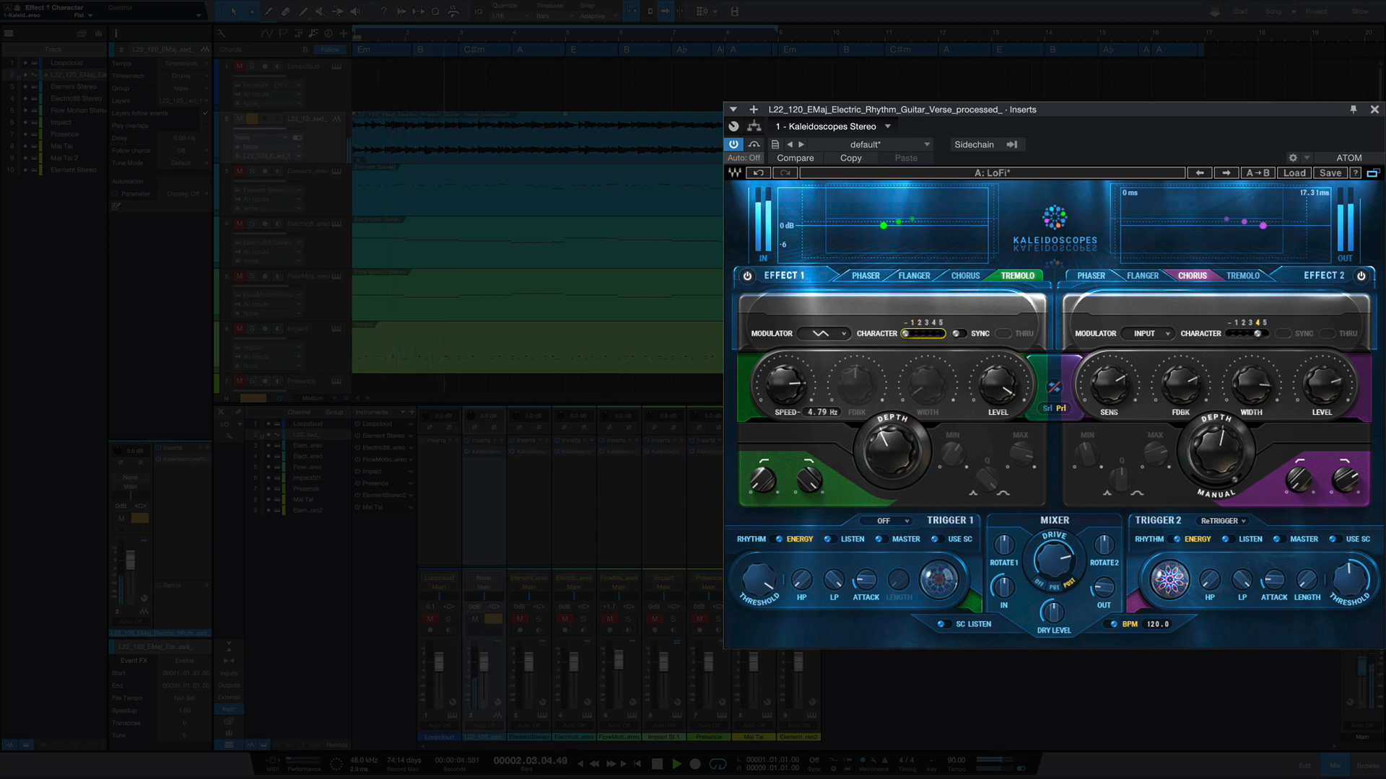
- Switch Effect 2 off and, while the soloed guitar plays, raise Effect 1's Character one setting at a time to 5
{"action": "key", "text": "space"}
{"action": "left_click", "coordinate": [1361, 277]}
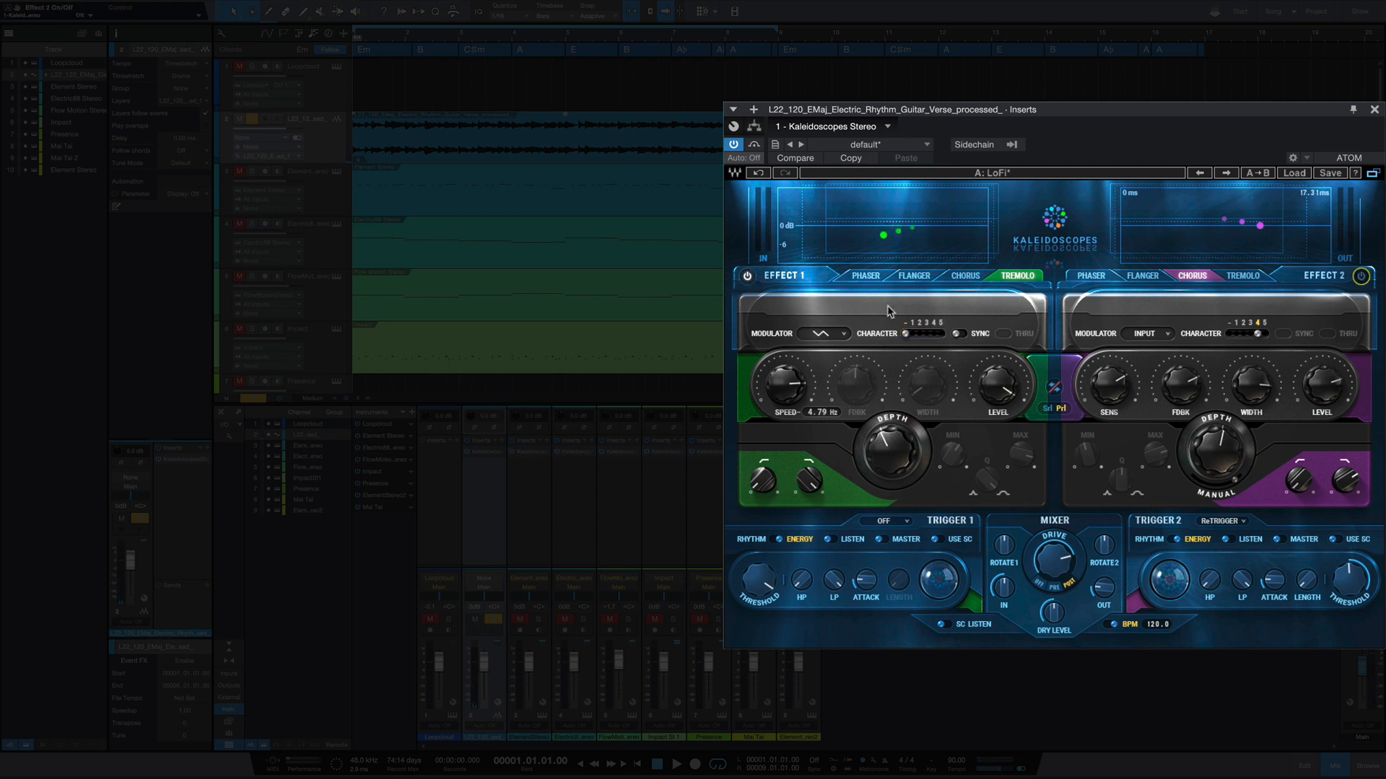
{"action": "key", "text": "space"}
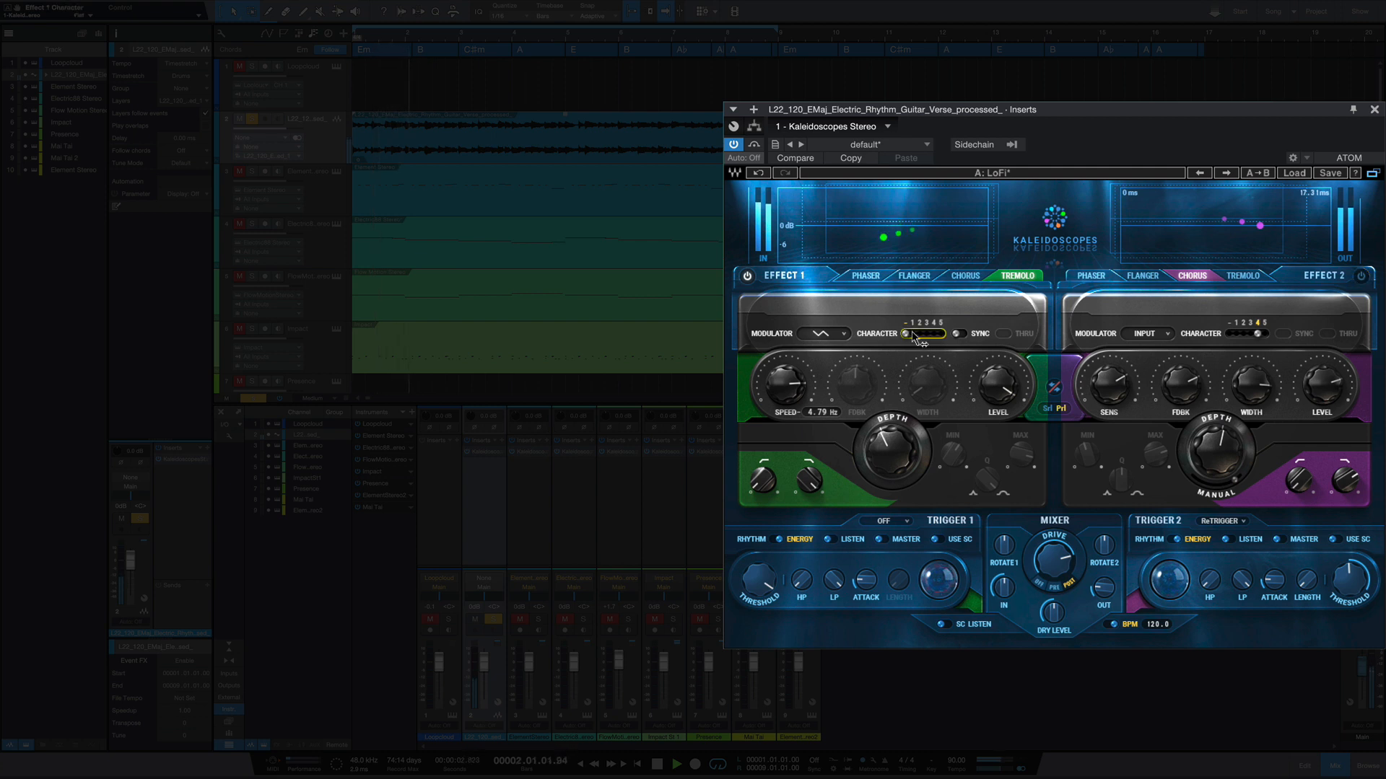
{"action": "left_click_drag", "start_coordinate": [906, 333], "coordinate": [911, 334]}
{"action": "left_click_drag", "start_coordinate": [912, 334], "coordinate": [919, 333]}
{"action": "left_click_drag", "start_coordinate": [919, 334], "coordinate": [926, 335]}
{"action": "left_click_drag", "start_coordinate": [926, 333], "coordinate": [934, 335]}
{"action": "left_click_drag", "start_coordinate": [935, 334], "coordinate": [942, 335]}
{"action": "key", "text": "space"}
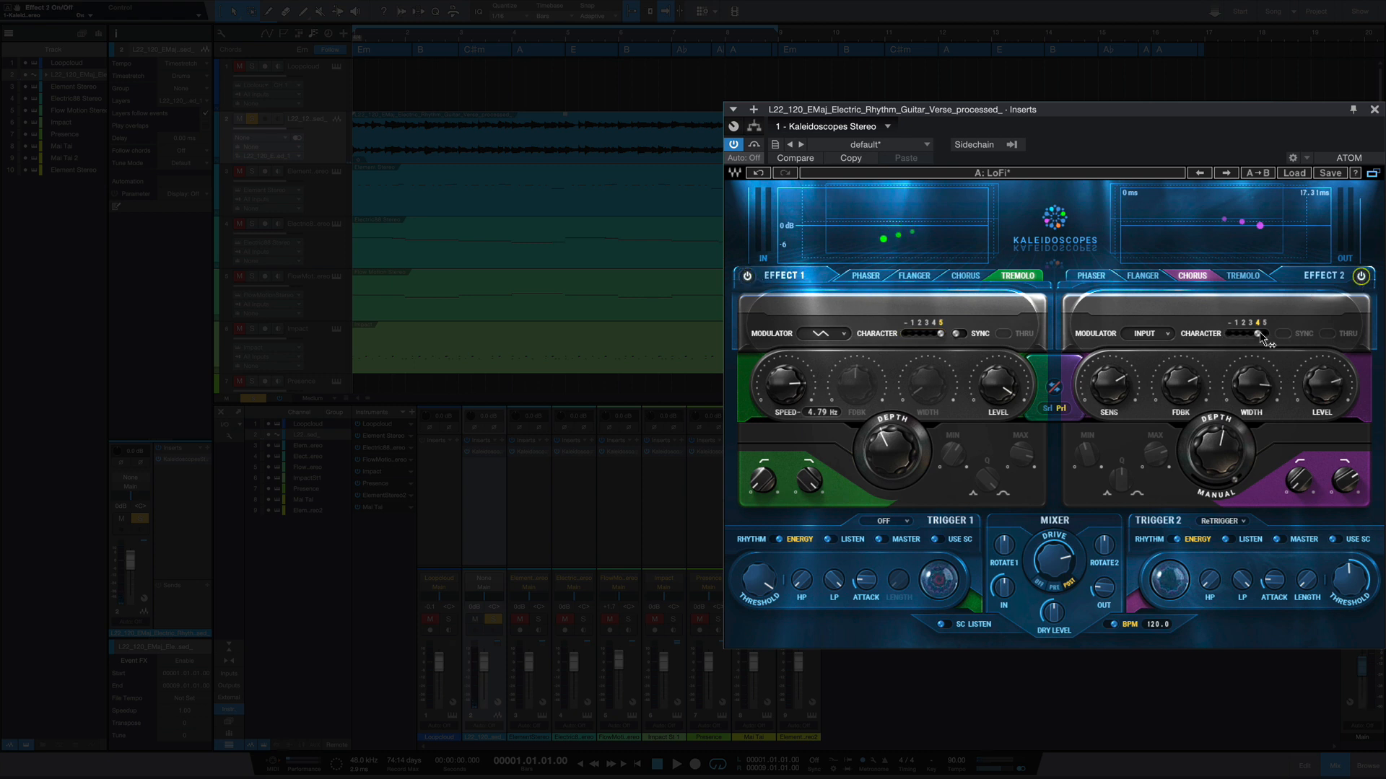
- With Effect 2 on, lower its Character to "–" and raise it one setting at a time to 5 while the guitar plays
{"action": "left_click_drag", "start_coordinate": [1260, 333], "coordinate": [1229, 333]}
{"action": "key", "text": "space"}
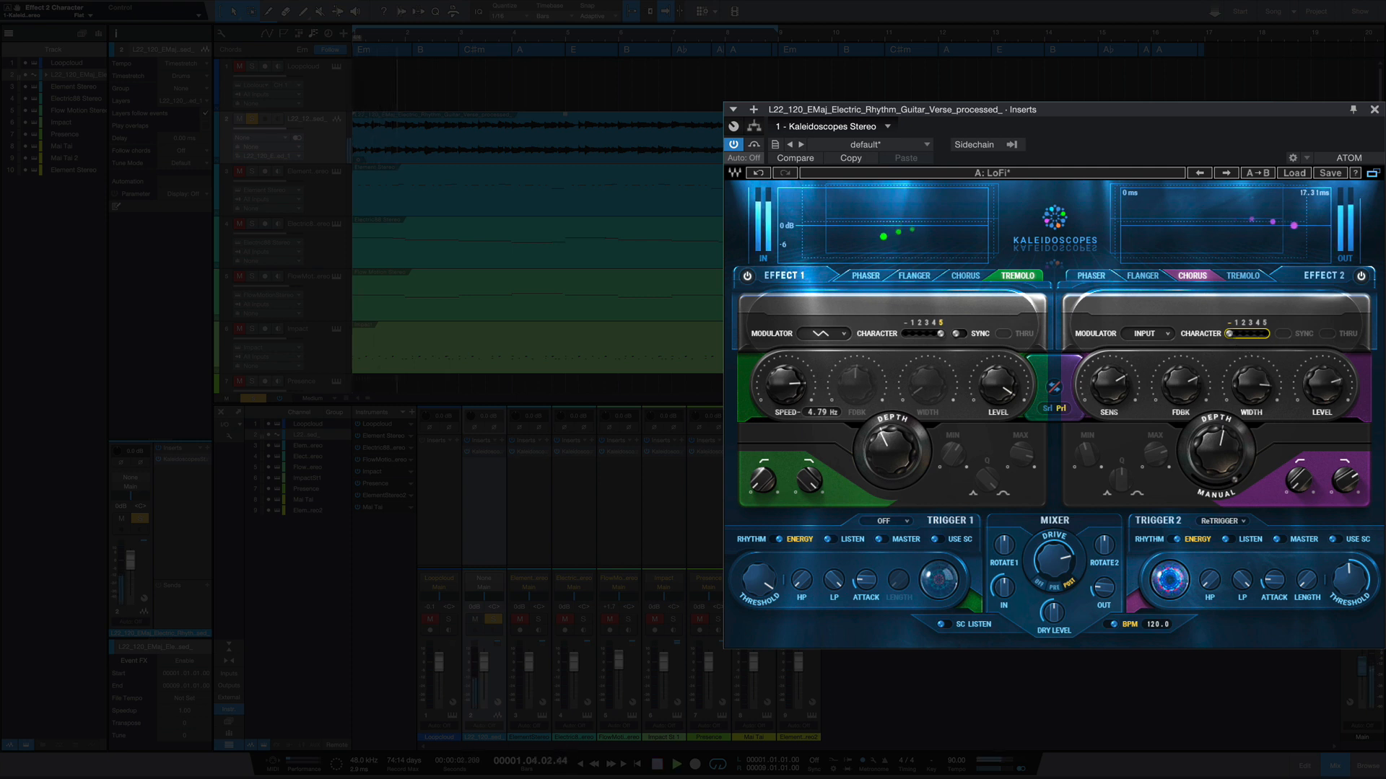
{"action": "left_click_drag", "start_coordinate": [1229, 334], "coordinate": [1234, 335]}
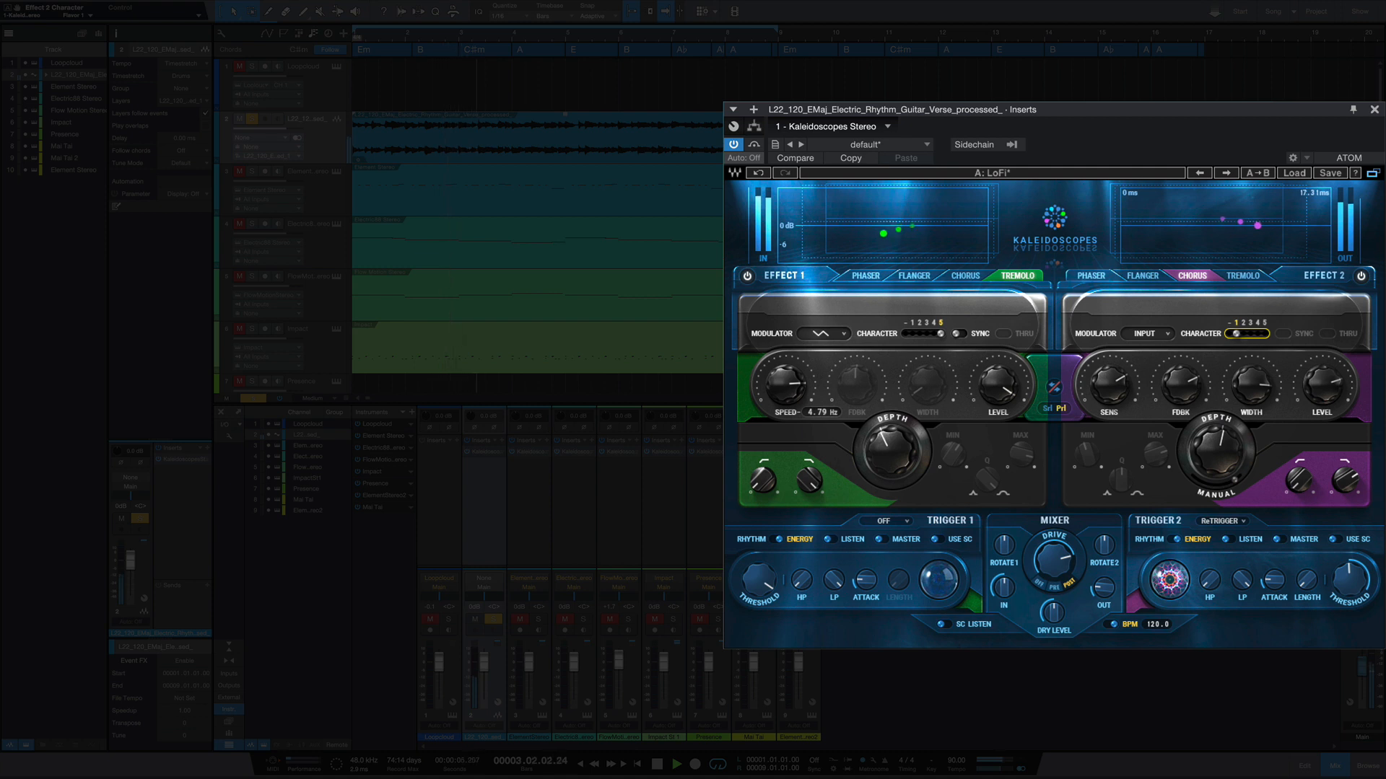
{"action": "left_click_drag", "start_coordinate": [1236, 334], "coordinate": [1243, 334]}
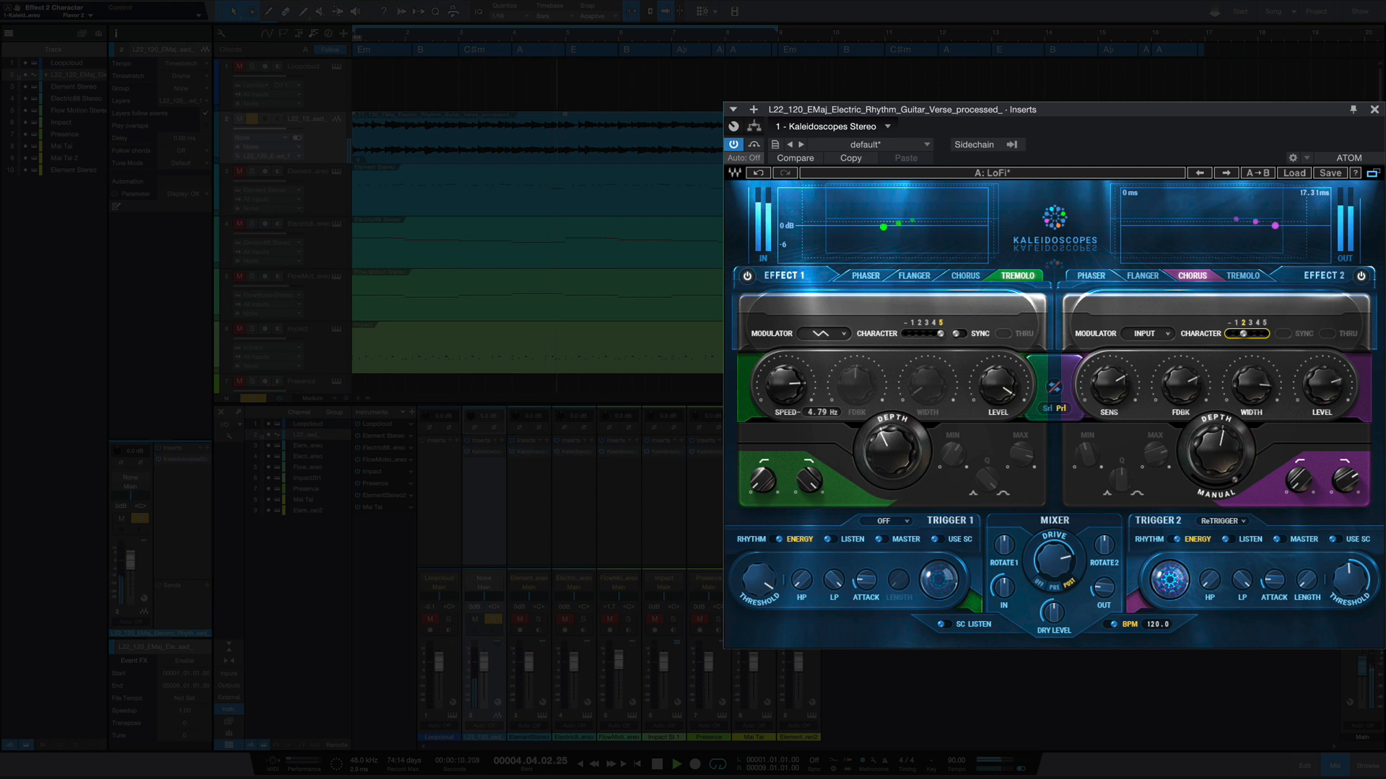
{"action": "left_click_drag", "start_coordinate": [1243, 335], "coordinate": [1251, 334]}
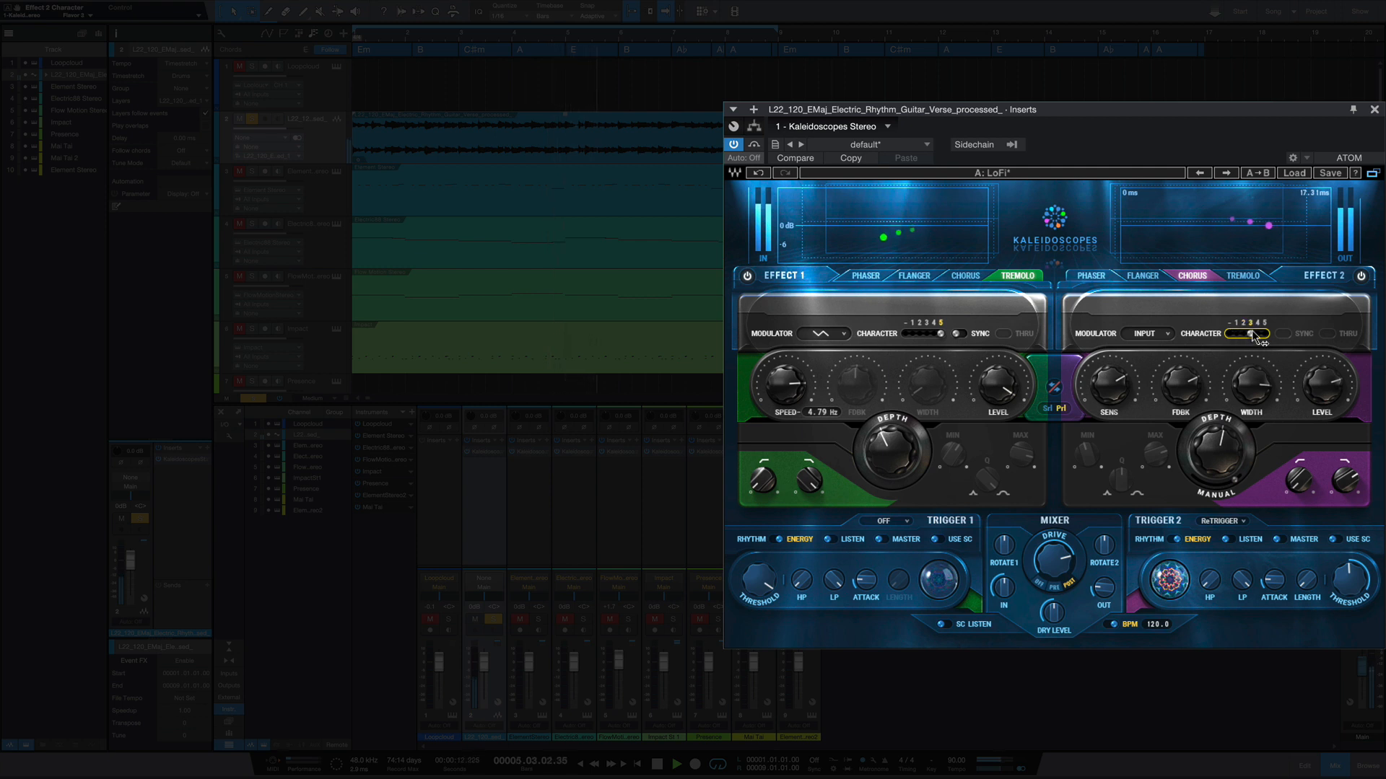
{"action": "left_click_drag", "start_coordinate": [1253, 334], "coordinate": [1263, 334]}
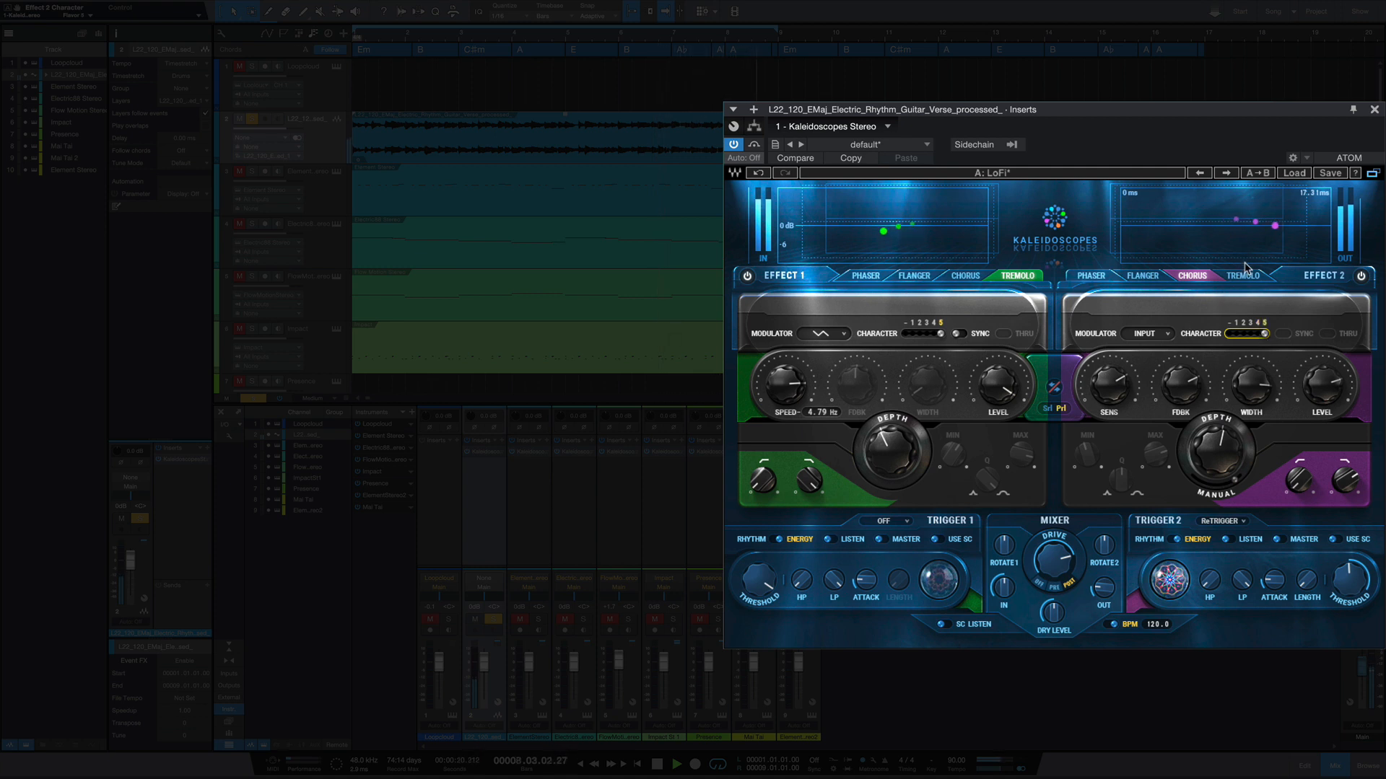
{"action": "key", "text": "space"}
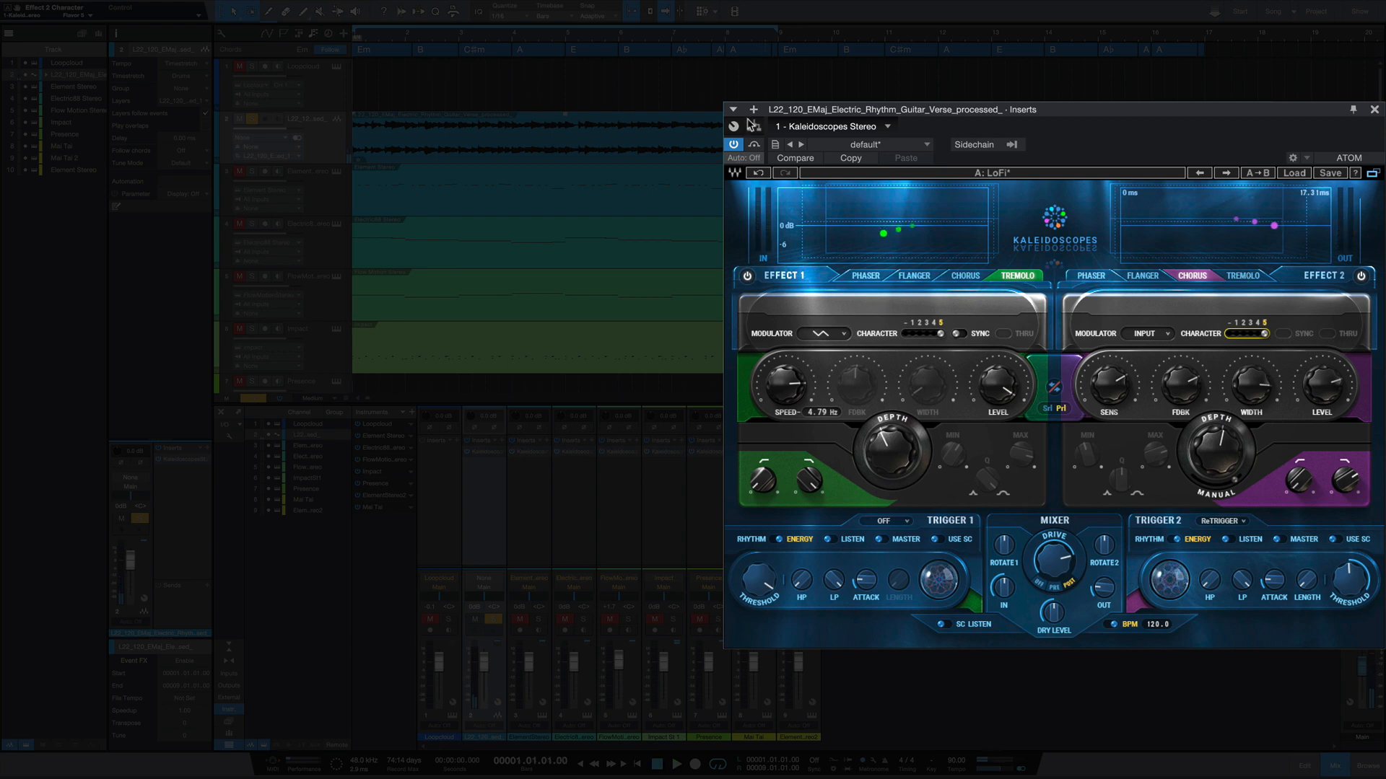
- Switch to the Kaleidoscopes insert on the Element Stereo track, look over the track's Element synth and close the instrument window
{"action": "left_click", "coordinate": [525, 451]}
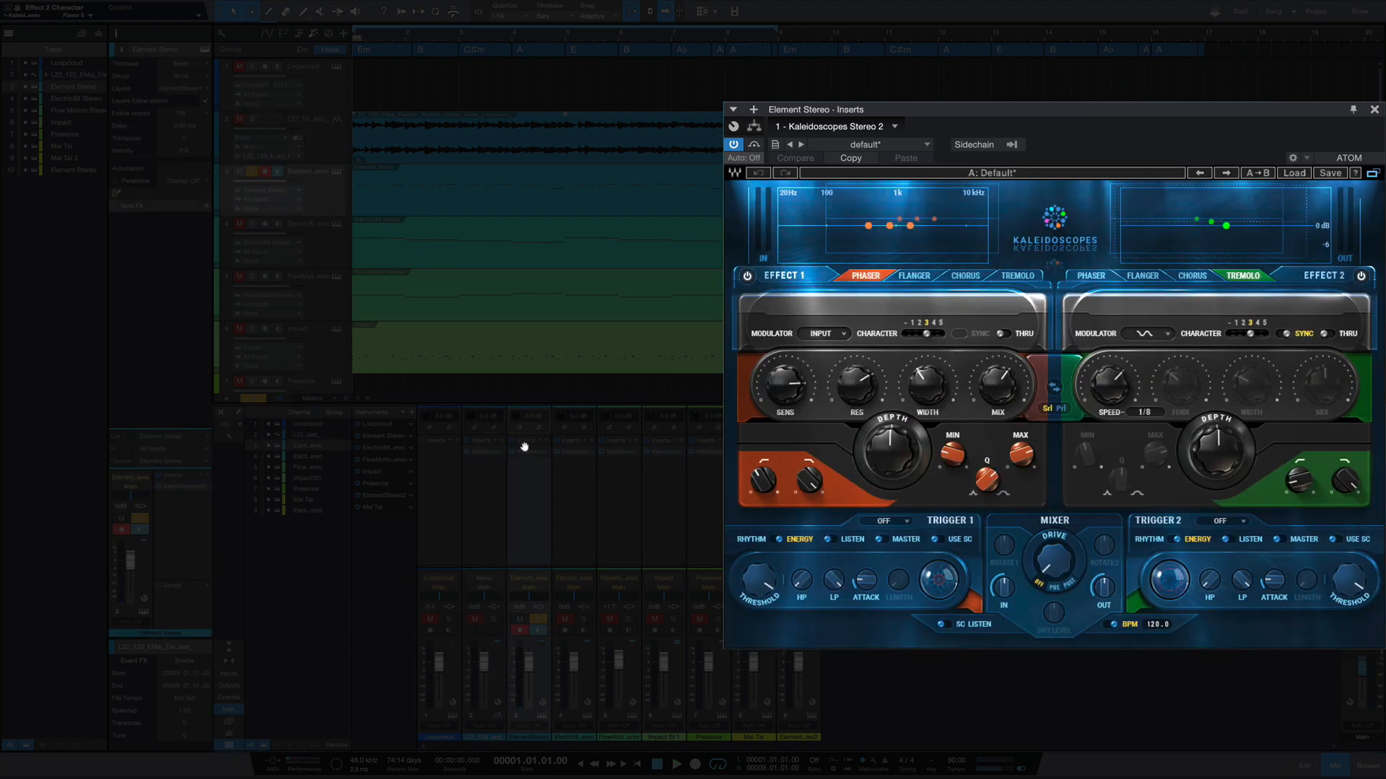
{"action": "double_click", "coordinate": [527, 452]}
{"action": "double_click", "coordinate": [526, 452]}
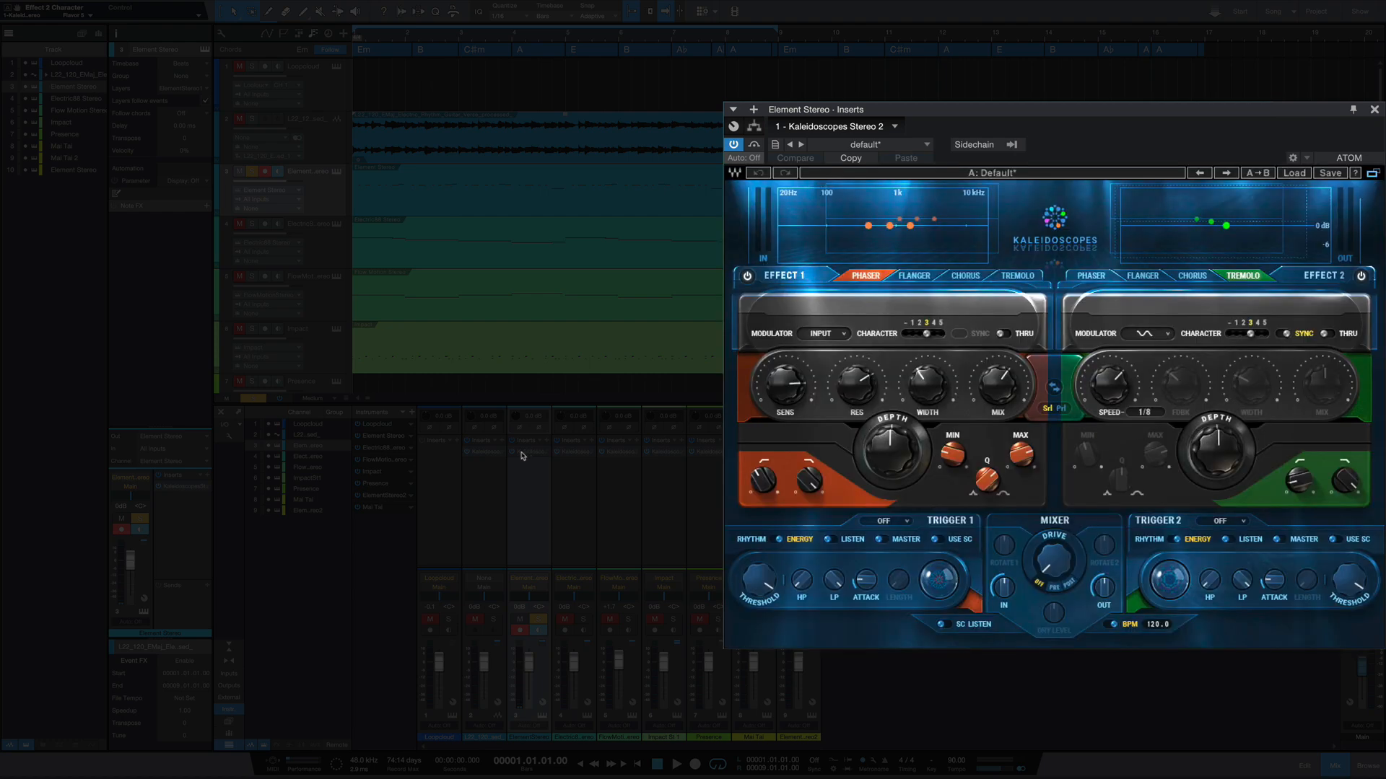
{"action": "left_click", "coordinate": [371, 184]}
{"action": "left_click", "coordinate": [337, 172]}
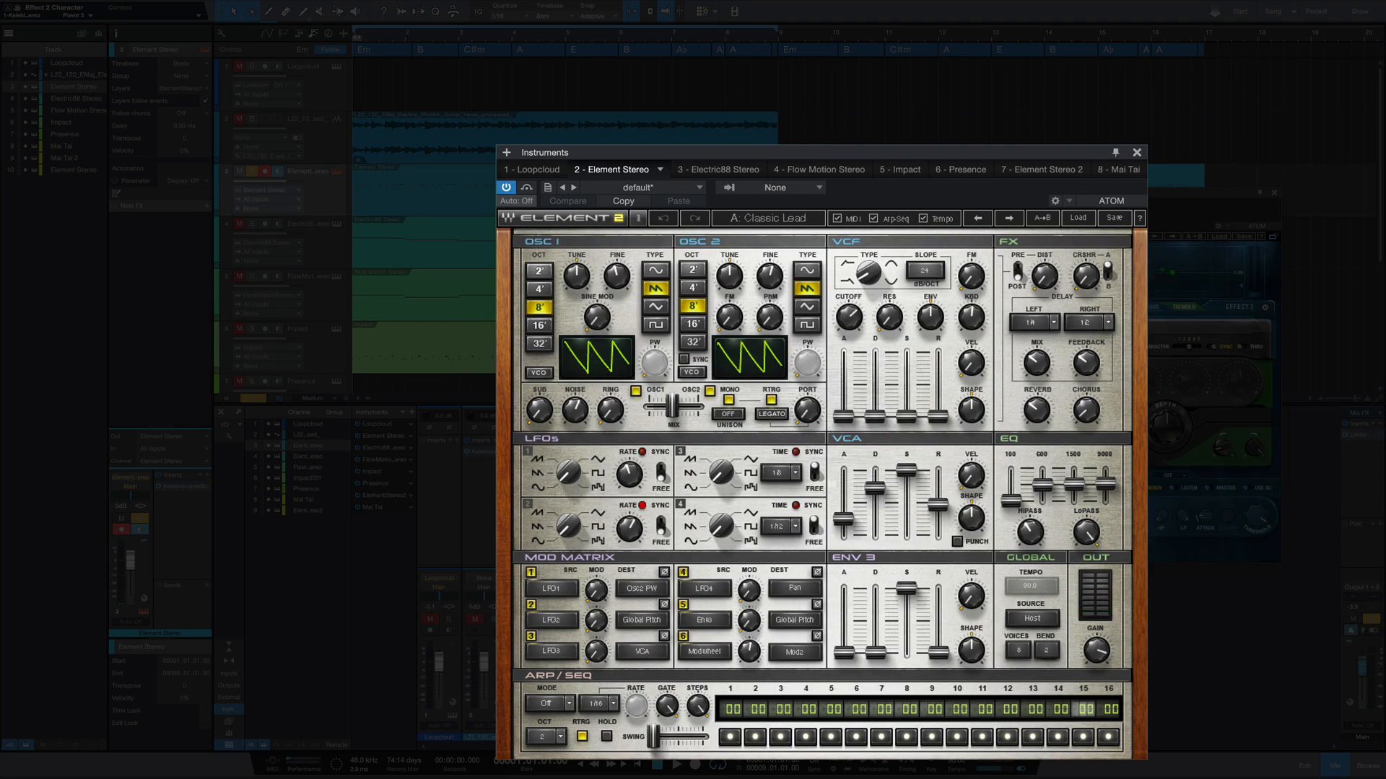
{"action": "left_click_drag", "start_coordinate": [779, 161], "coordinate": [616, 124]}
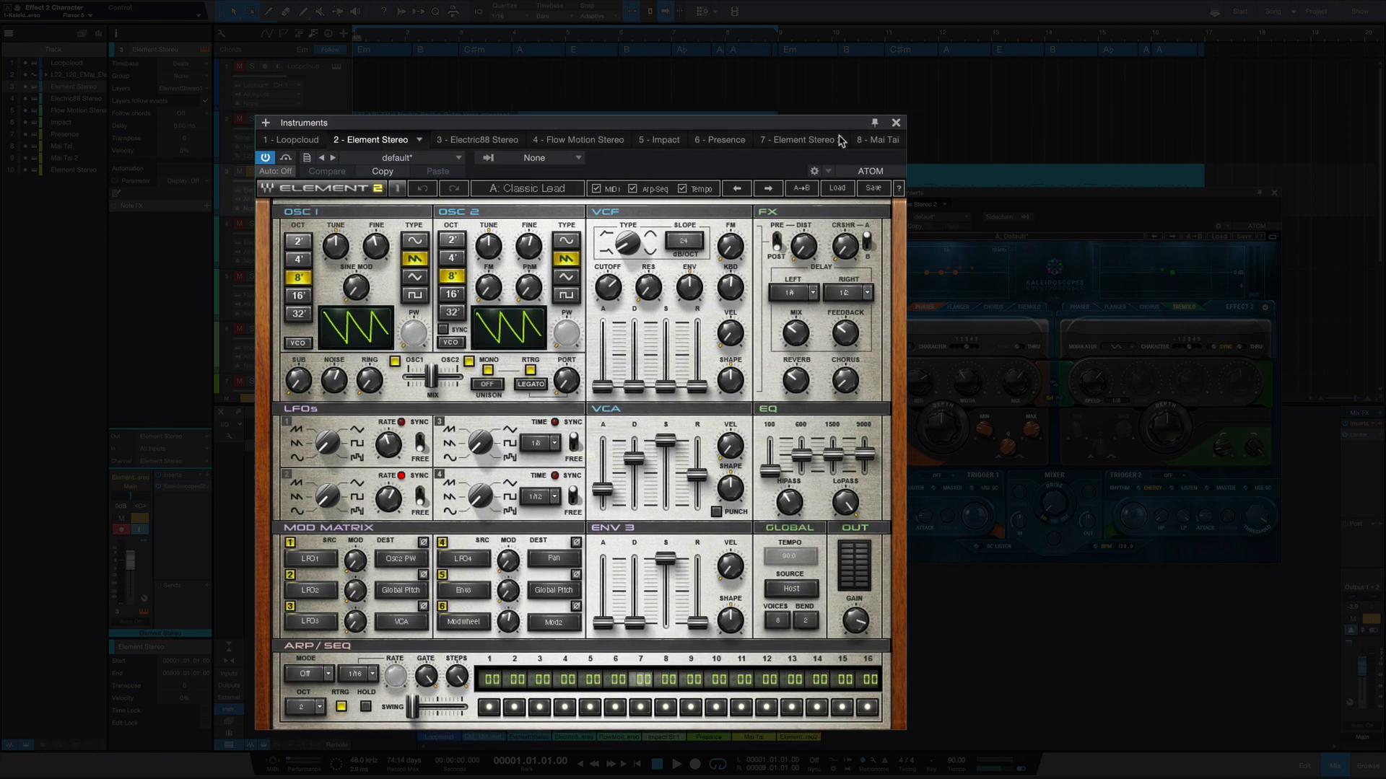
{"action": "left_click", "coordinate": [895, 123]}
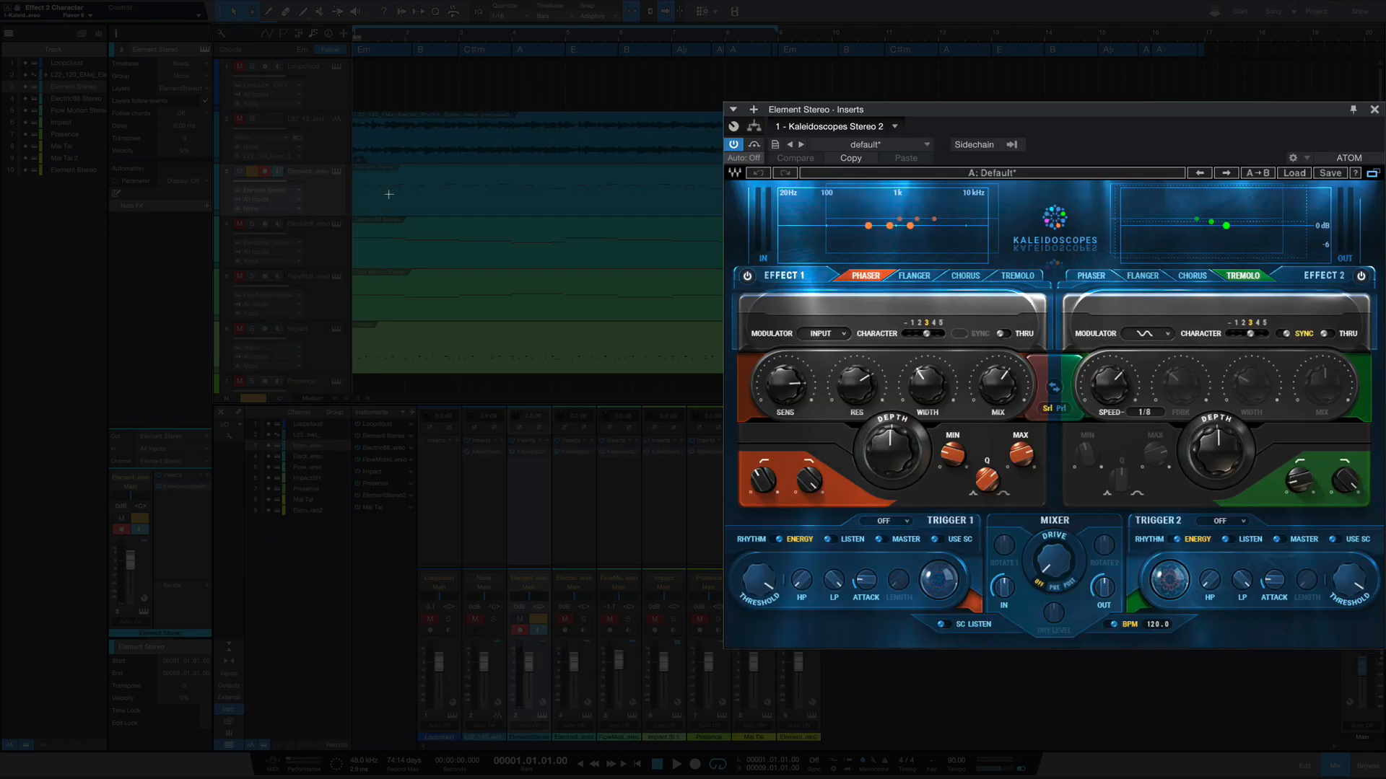
- Compare the Element Stereo track with Kaleidoscopes bypassed and active, and review Effect 2's modulator options, keeping Sine
{"action": "left_click", "coordinate": [755, 145]}
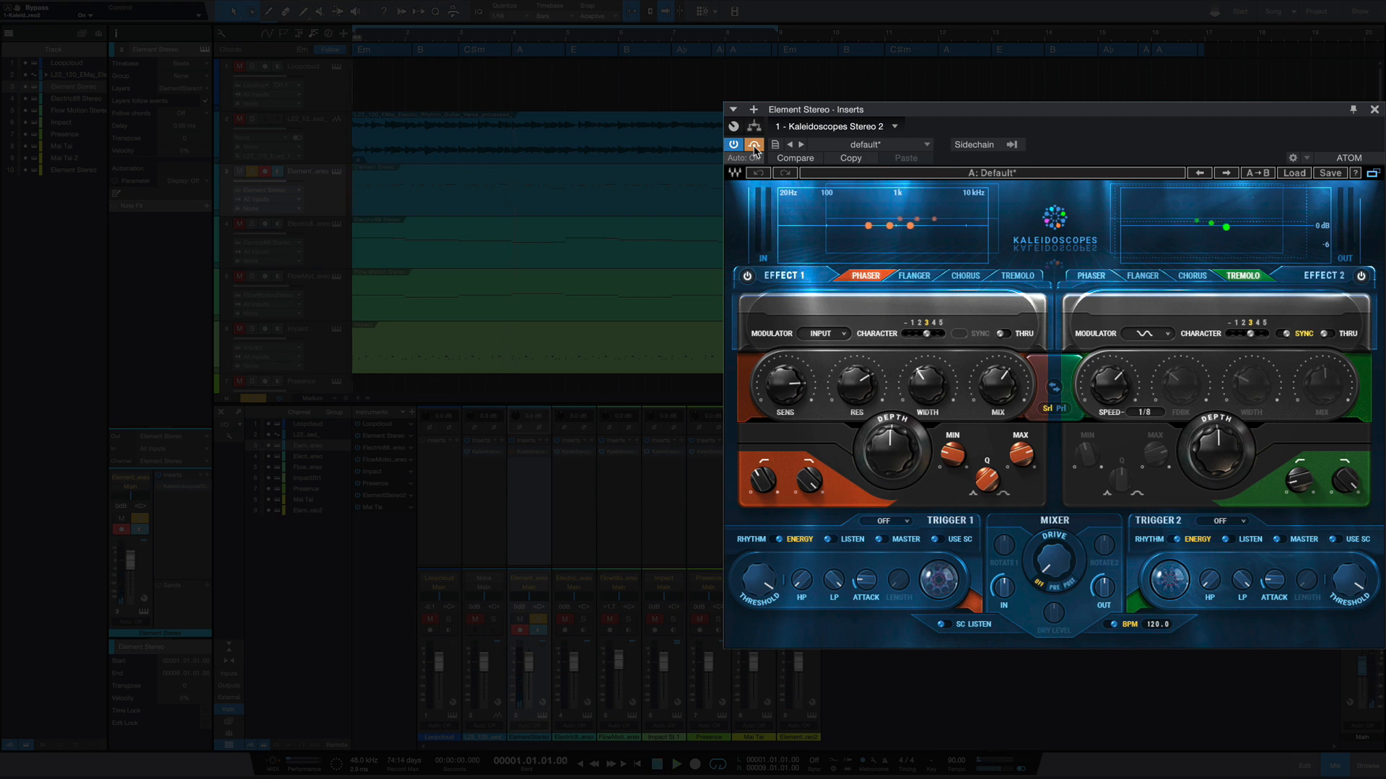
{"action": "left_click", "coordinate": [754, 149]}
{"action": "key", "text": "space"}
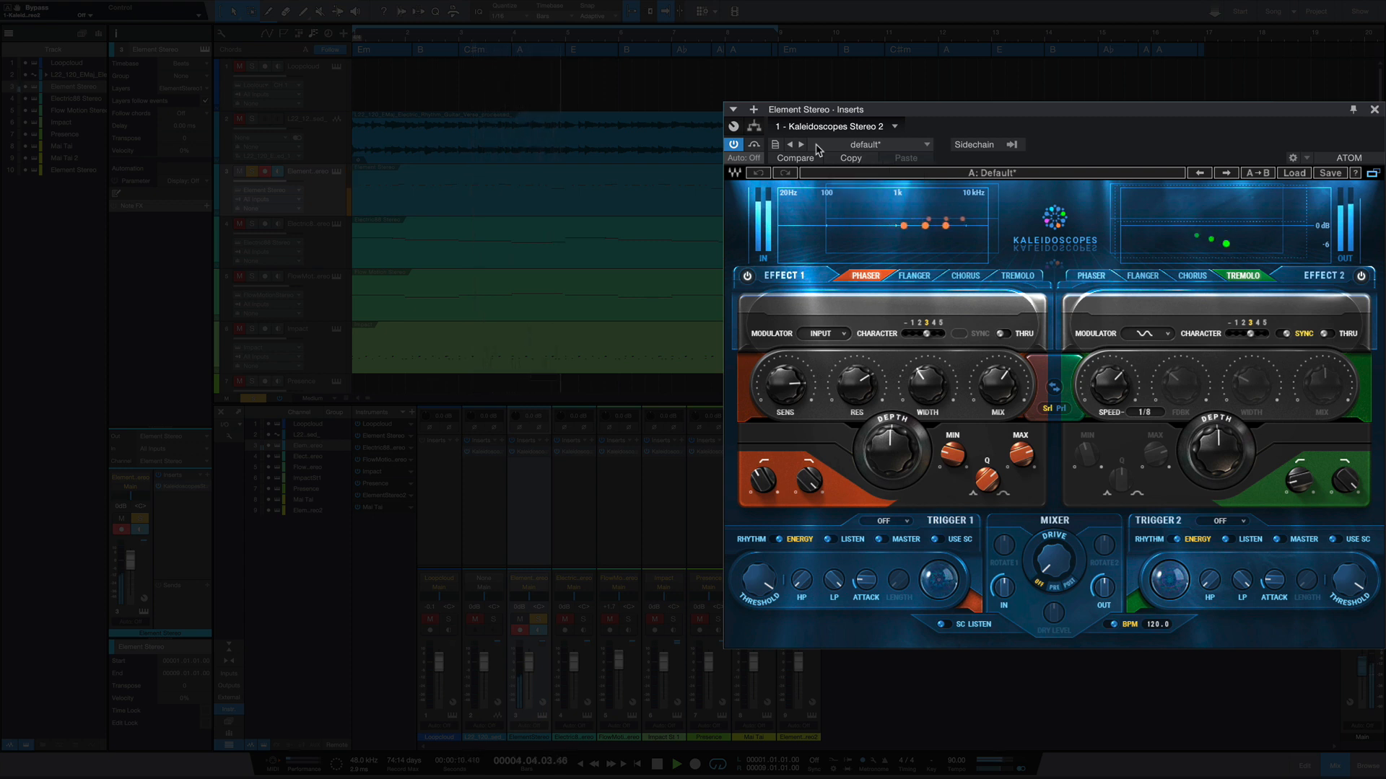
{"action": "key", "text": "space"}
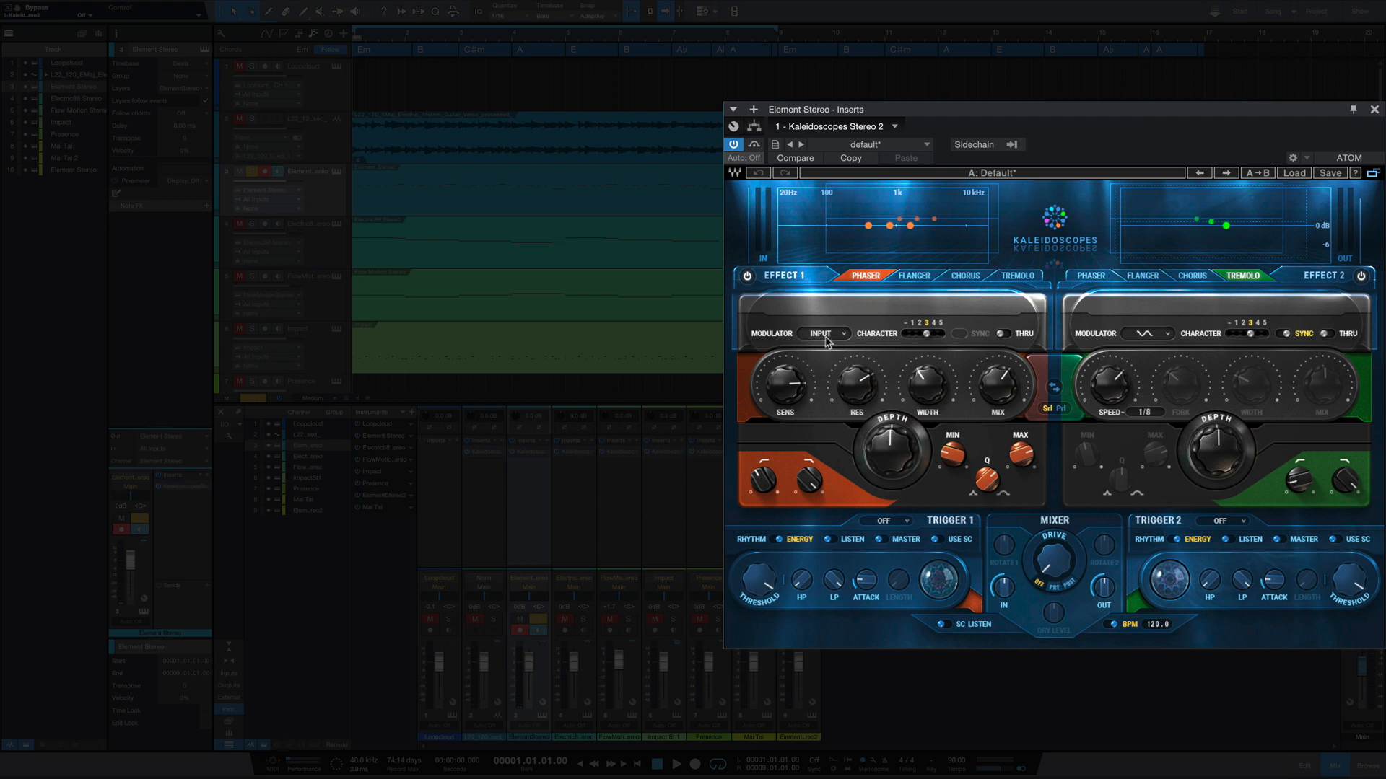
{"action": "left_click", "coordinate": [1170, 338]}
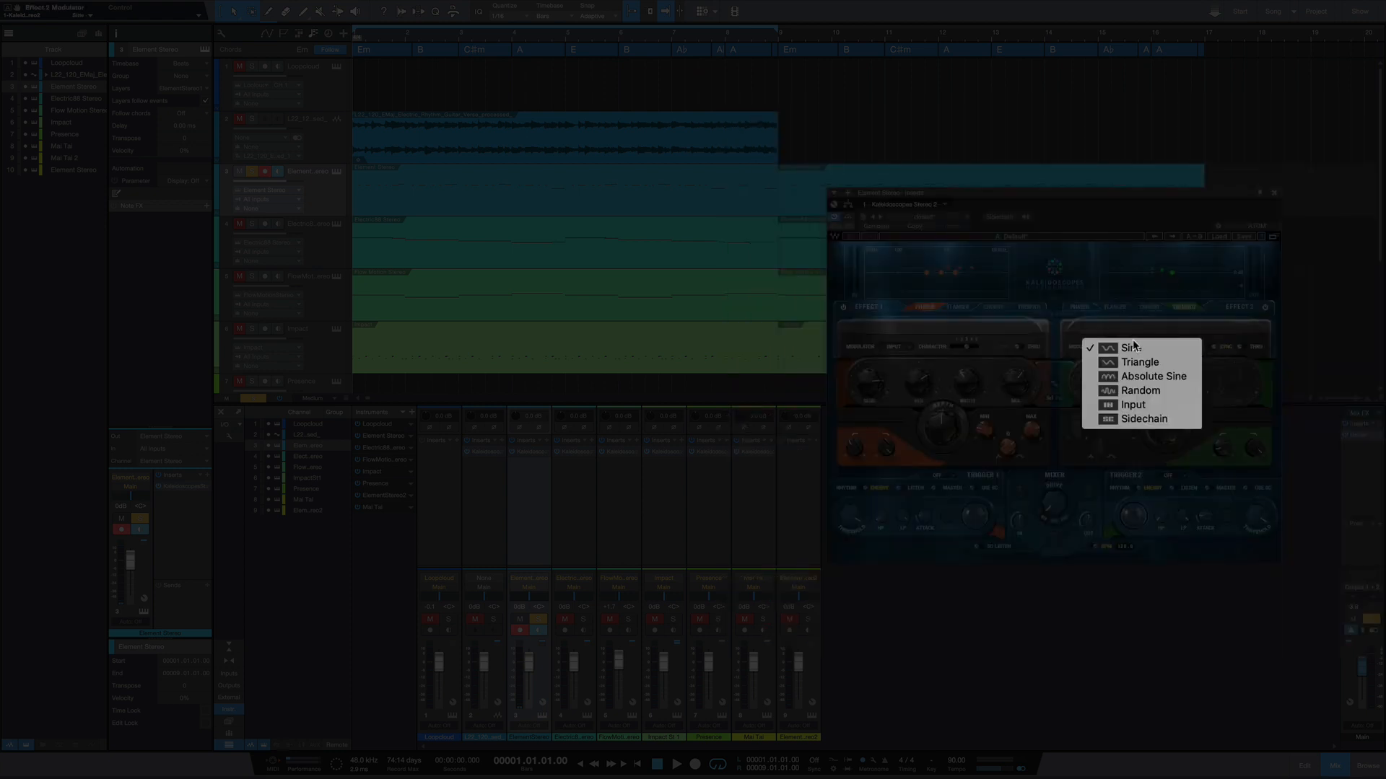
{"action": "left_click", "coordinate": [1154, 345]}
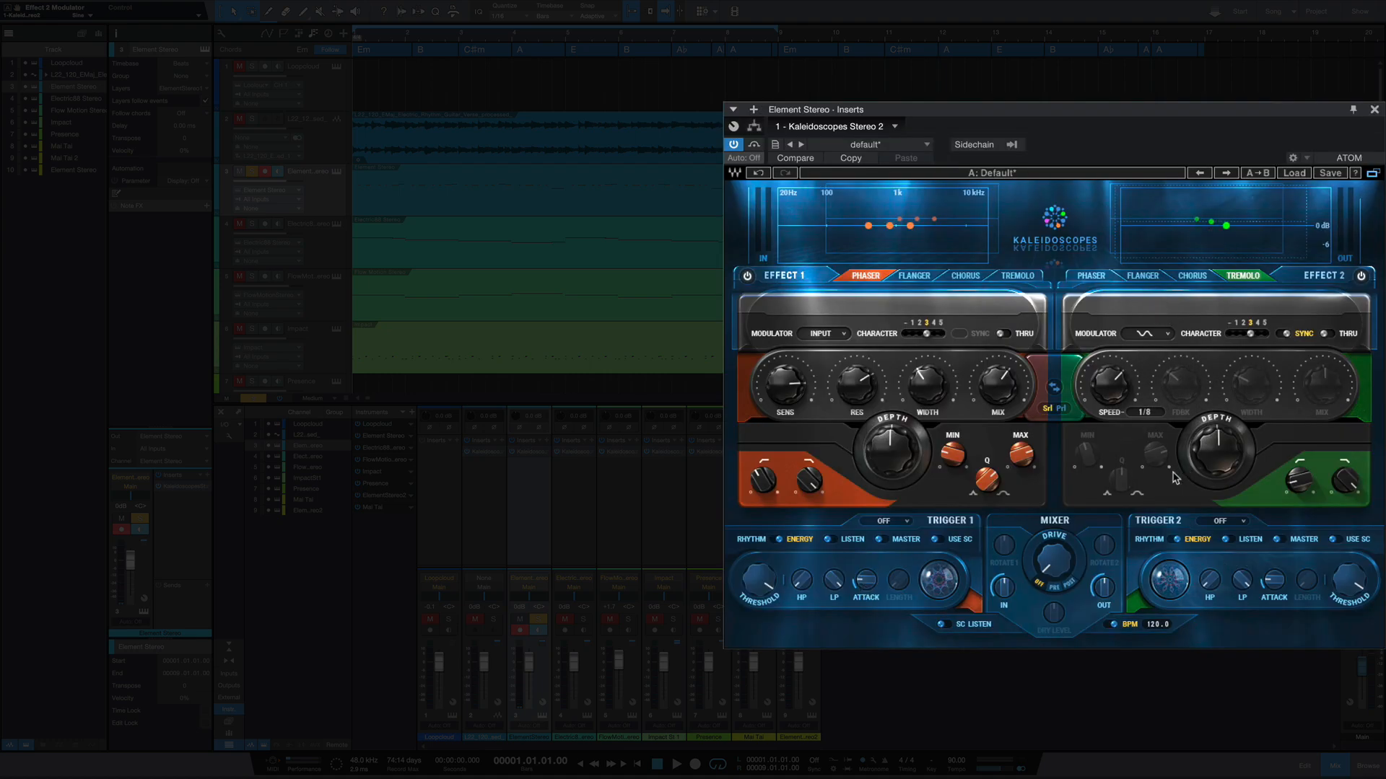
- Switch to the Kaleidoscopes insert on the Electric88 Stereo track, look over the Electric 88 instrument and close its window
{"action": "left_click", "coordinate": [582, 505]}
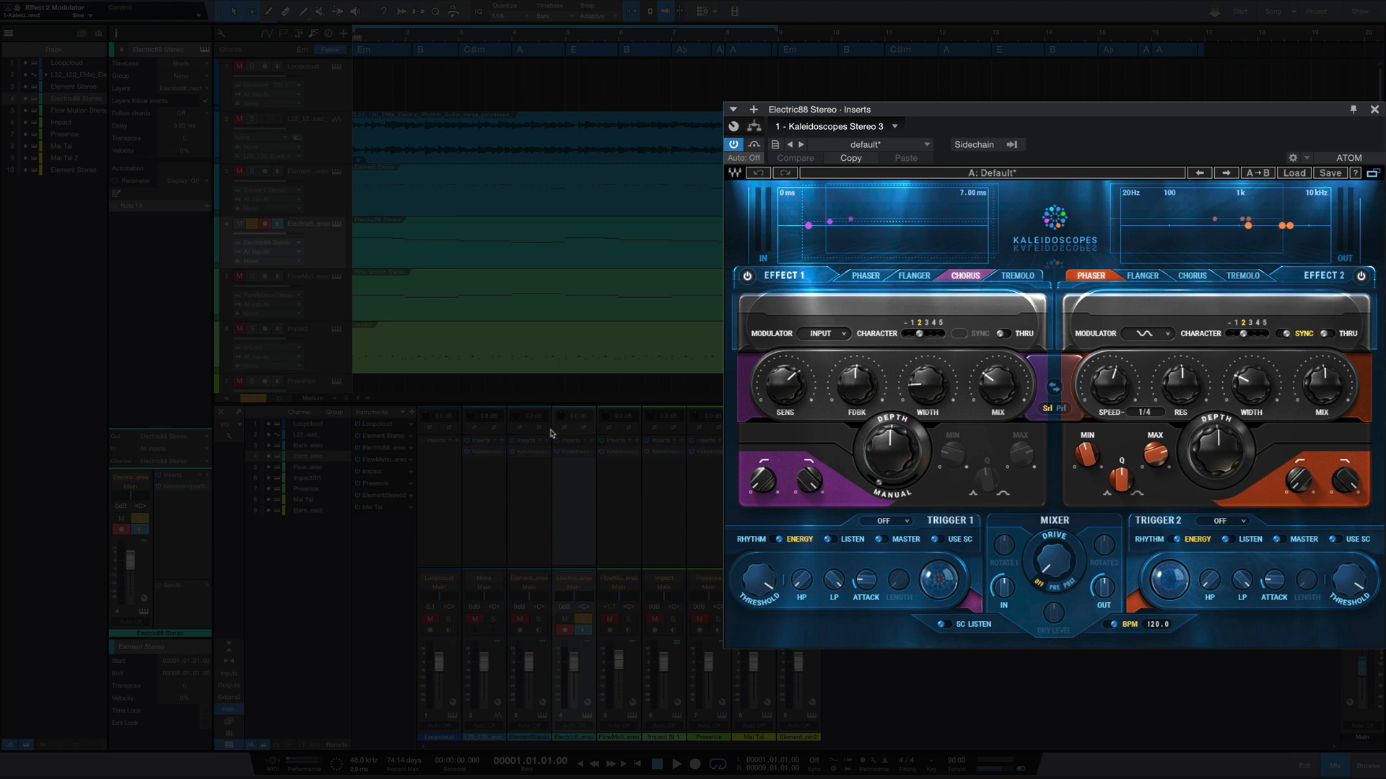
{"action": "left_click", "coordinate": [337, 224]}
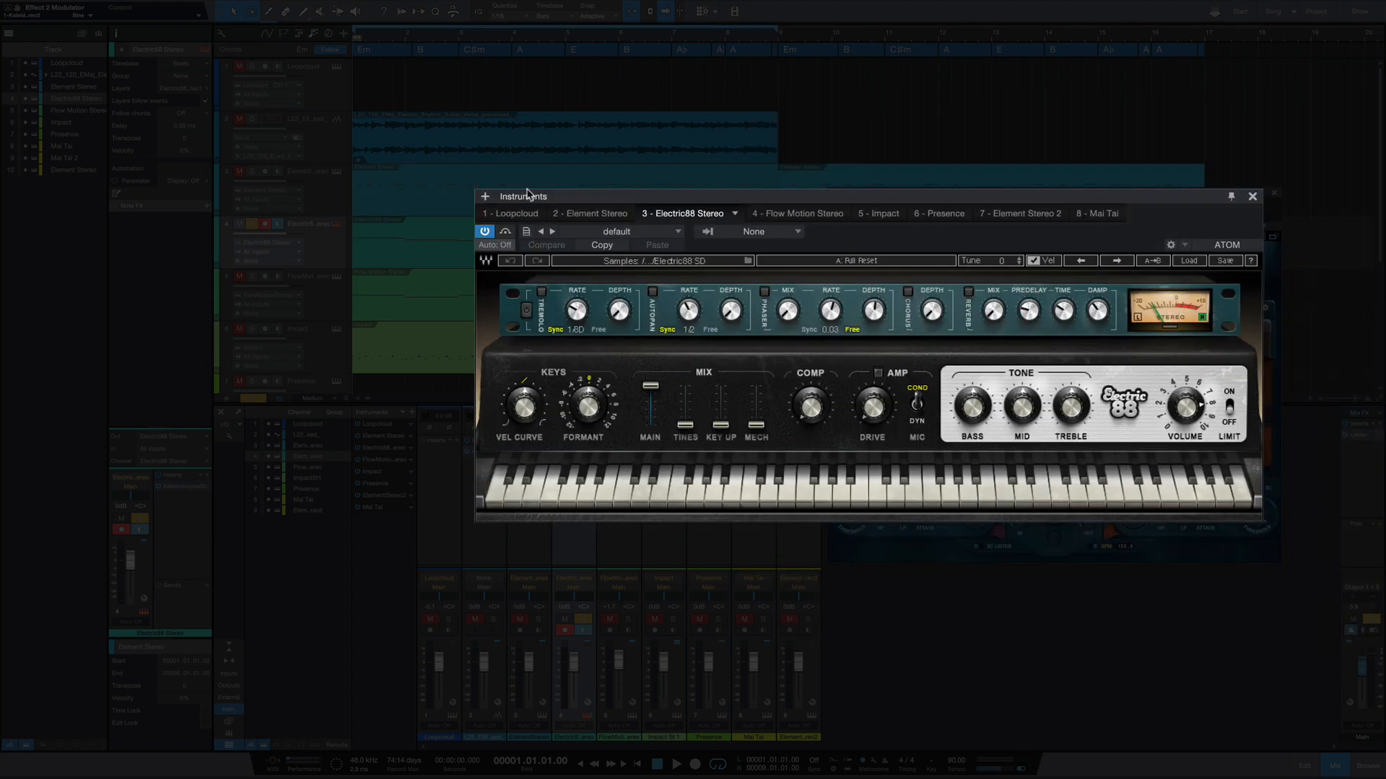
{"action": "left_click_drag", "start_coordinate": [938, 209], "coordinate": [618, 215]}
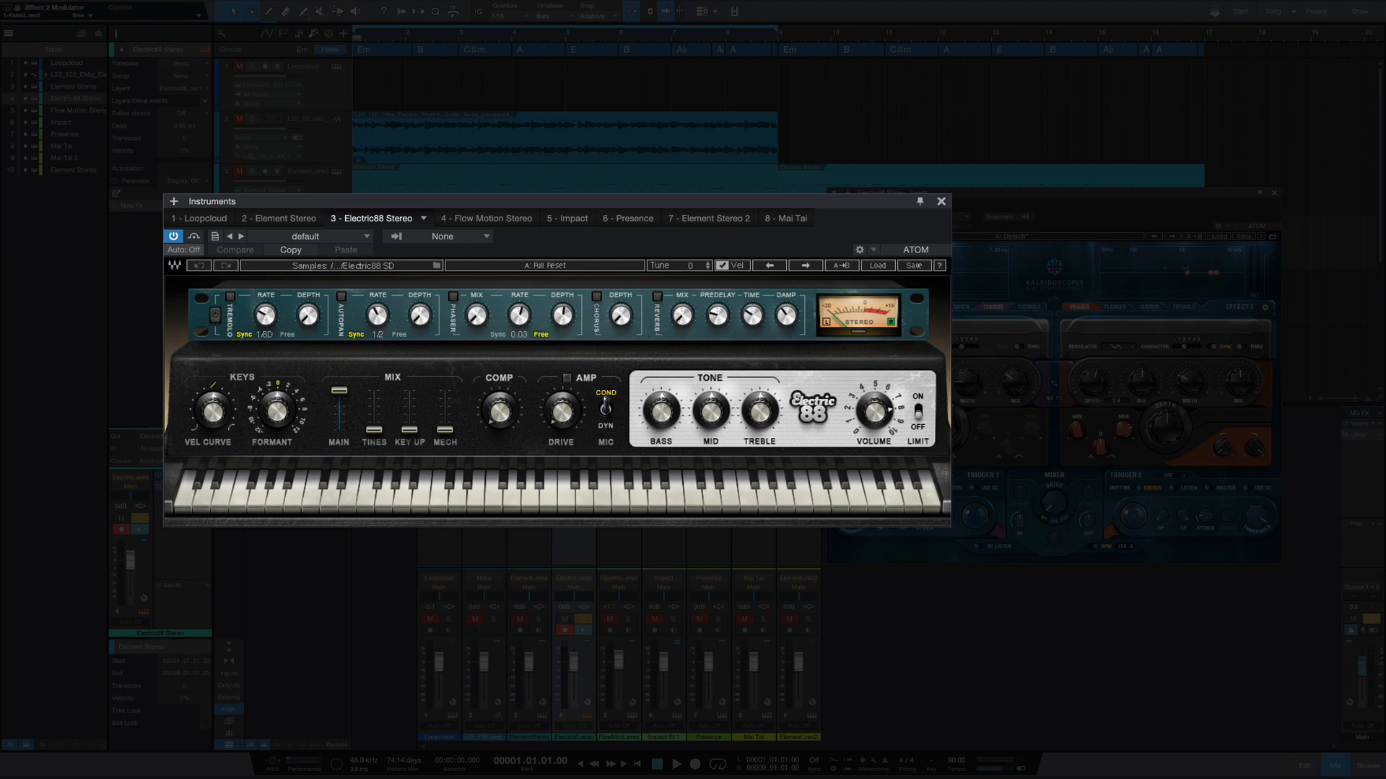
{"action": "left_click", "coordinate": [942, 202]}
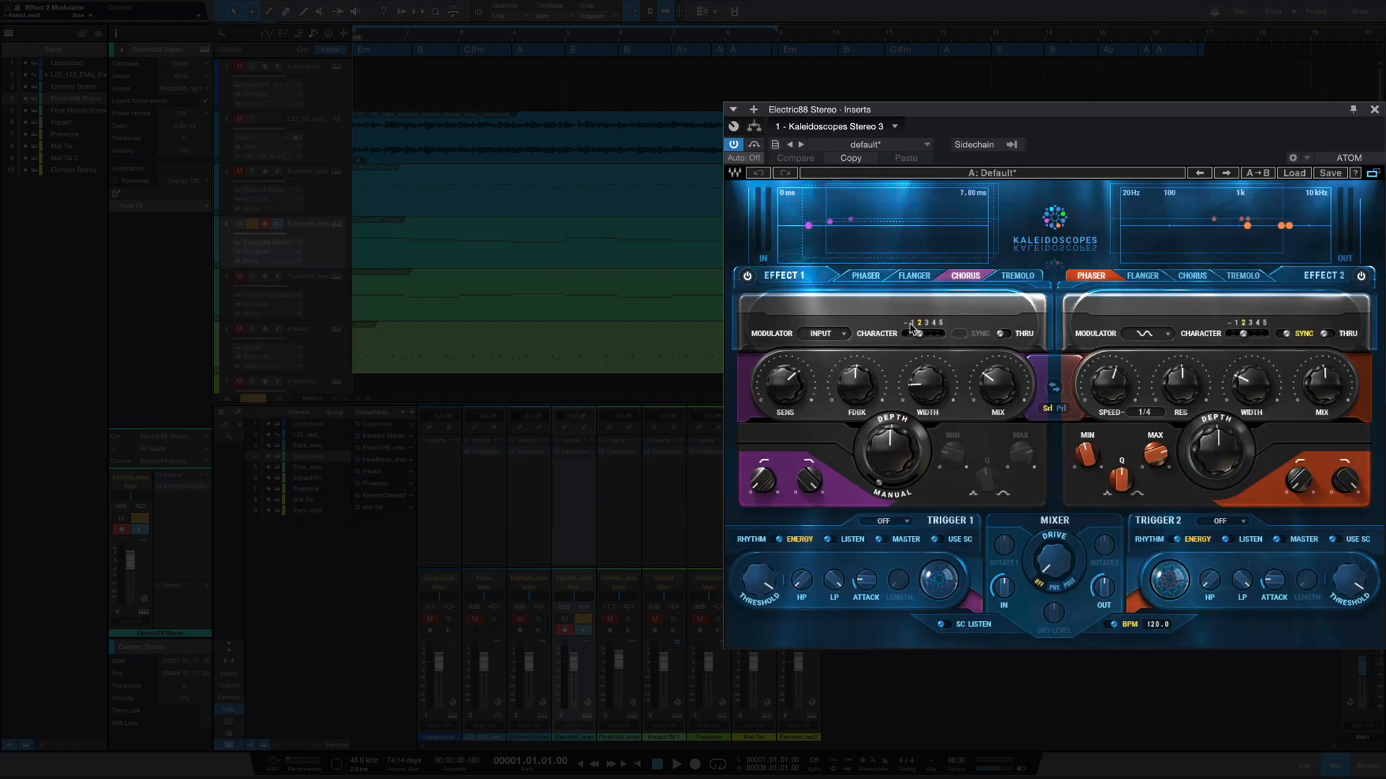
- Play the Electric88 Stereo track with Kaleidoscopes bypassed and again with the effect active
{"action": "left_click", "coordinate": [754, 146]}
{"action": "key", "text": "space"}
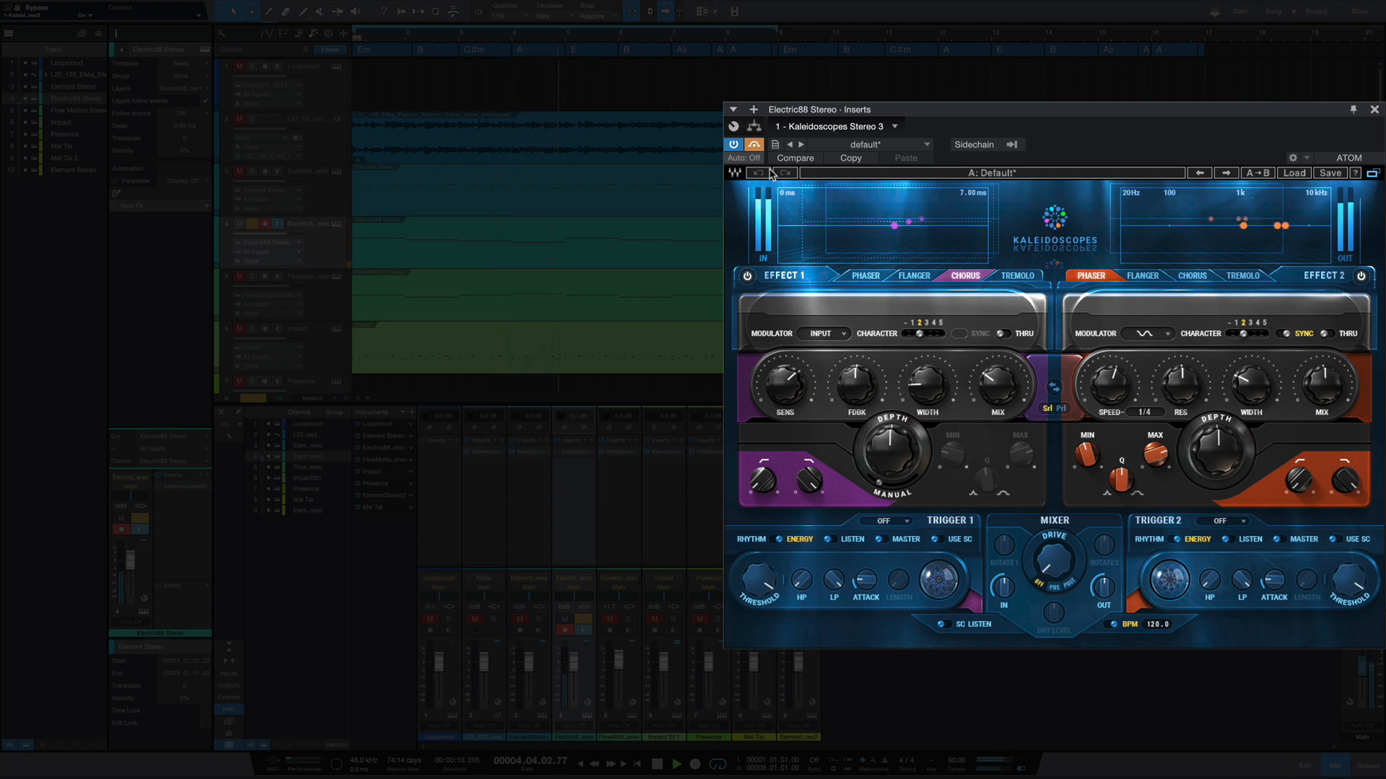
{"action": "key", "text": "space"}
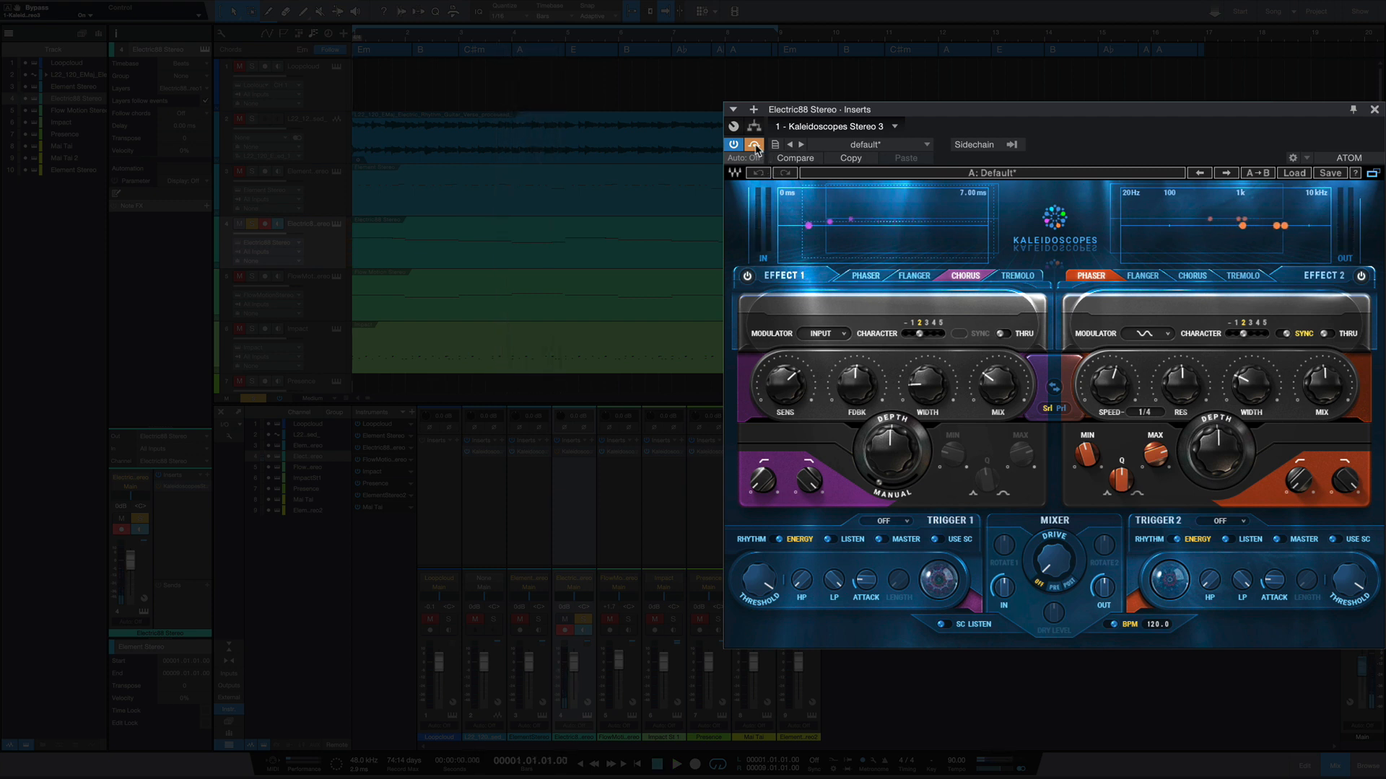
{"action": "key", "text": "space"}
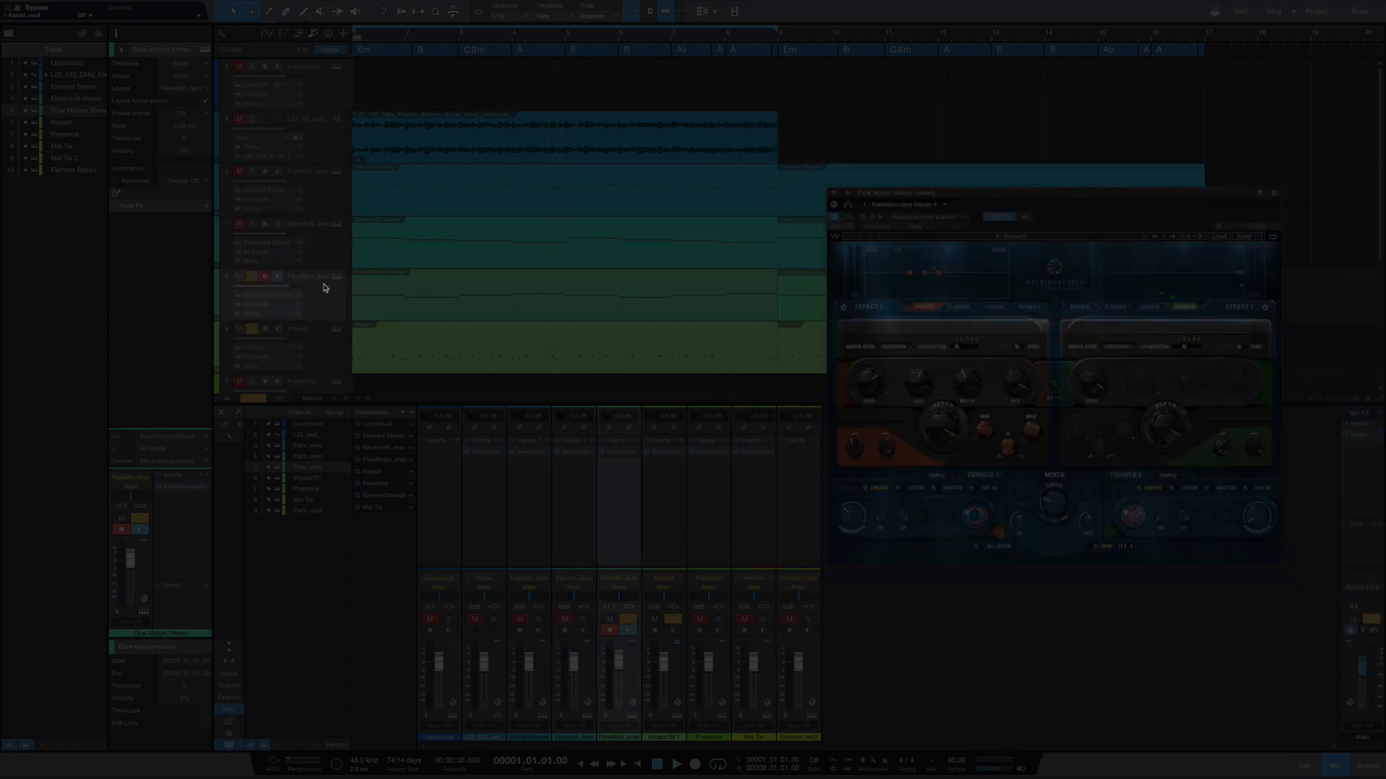
- Look over the Flow Motion synth, close its window and take the Impact track out of solo
{"action": "left_click", "coordinate": [336, 277]}
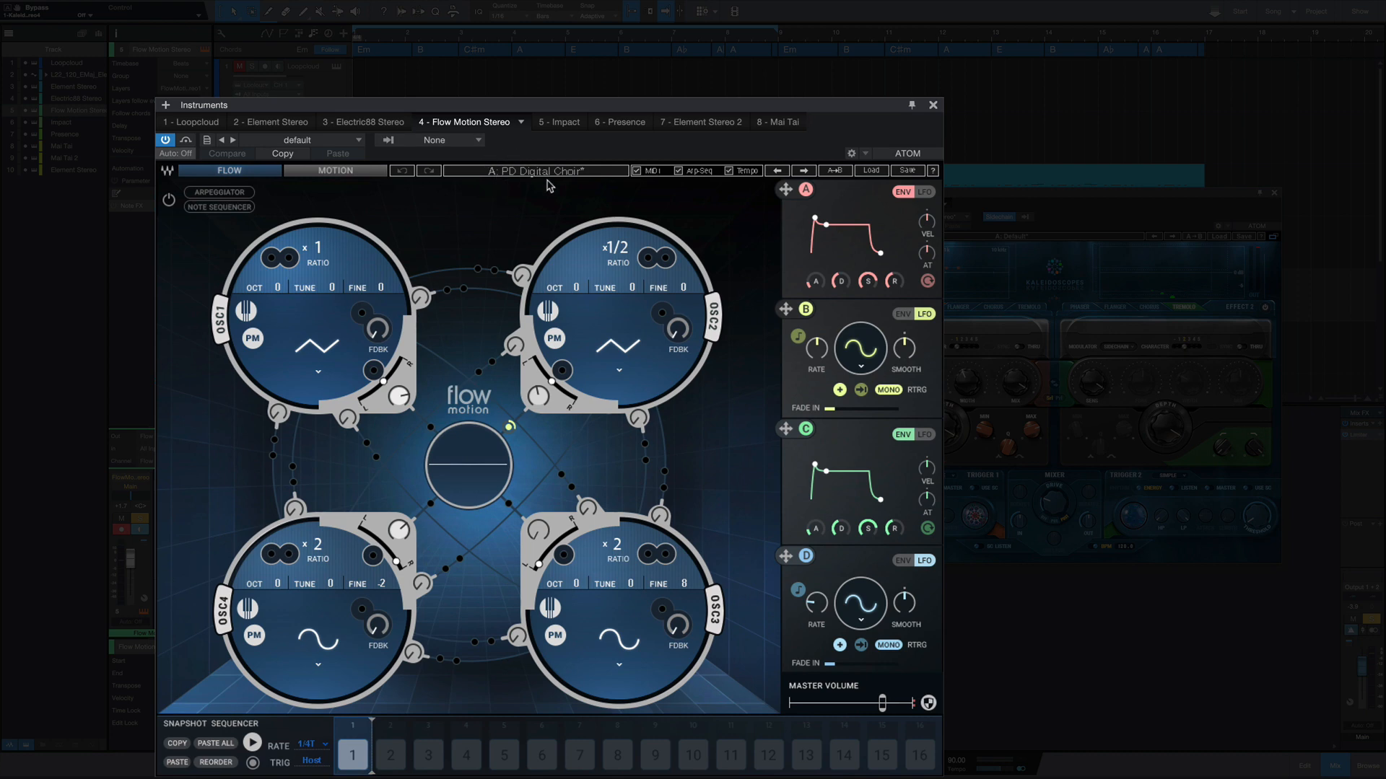
{"action": "left_click", "coordinate": [932, 106]}
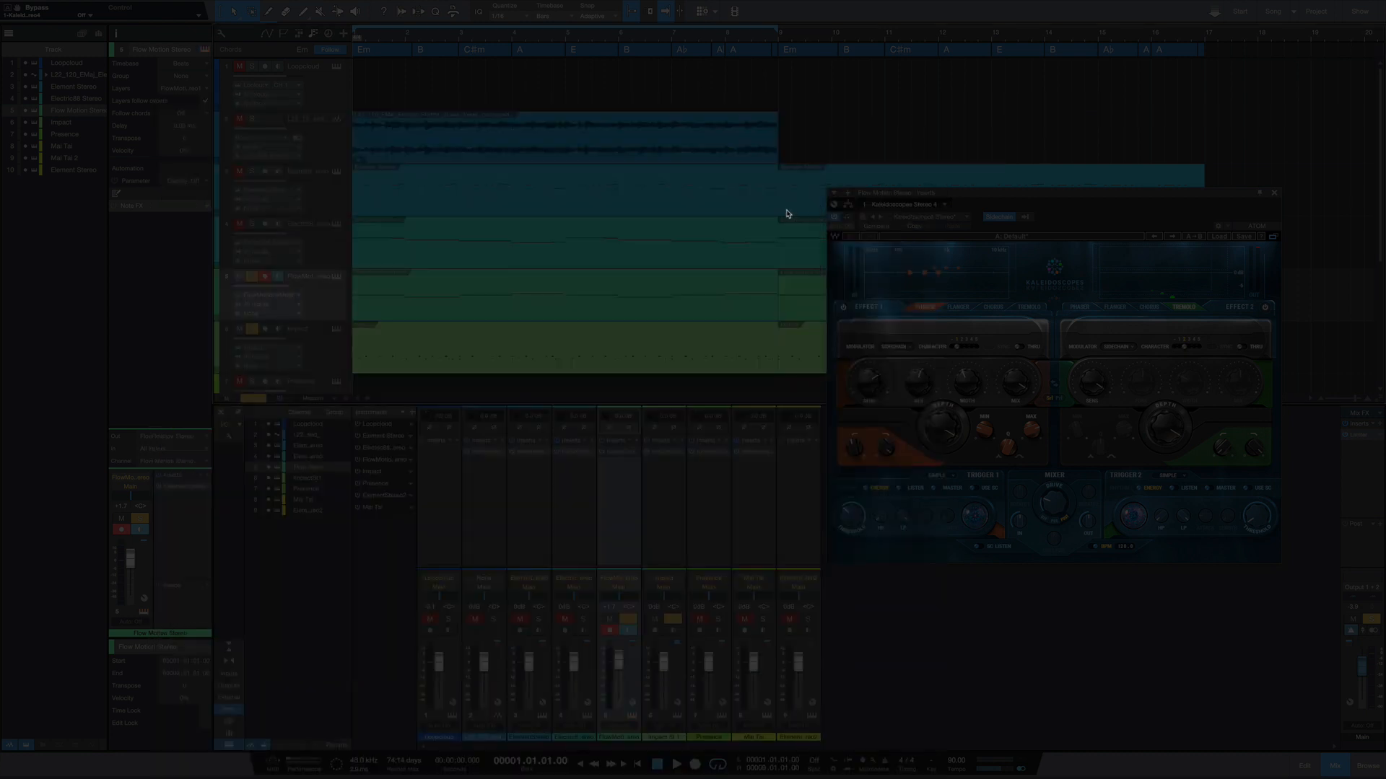
{"action": "left_click", "coordinate": [252, 330]}
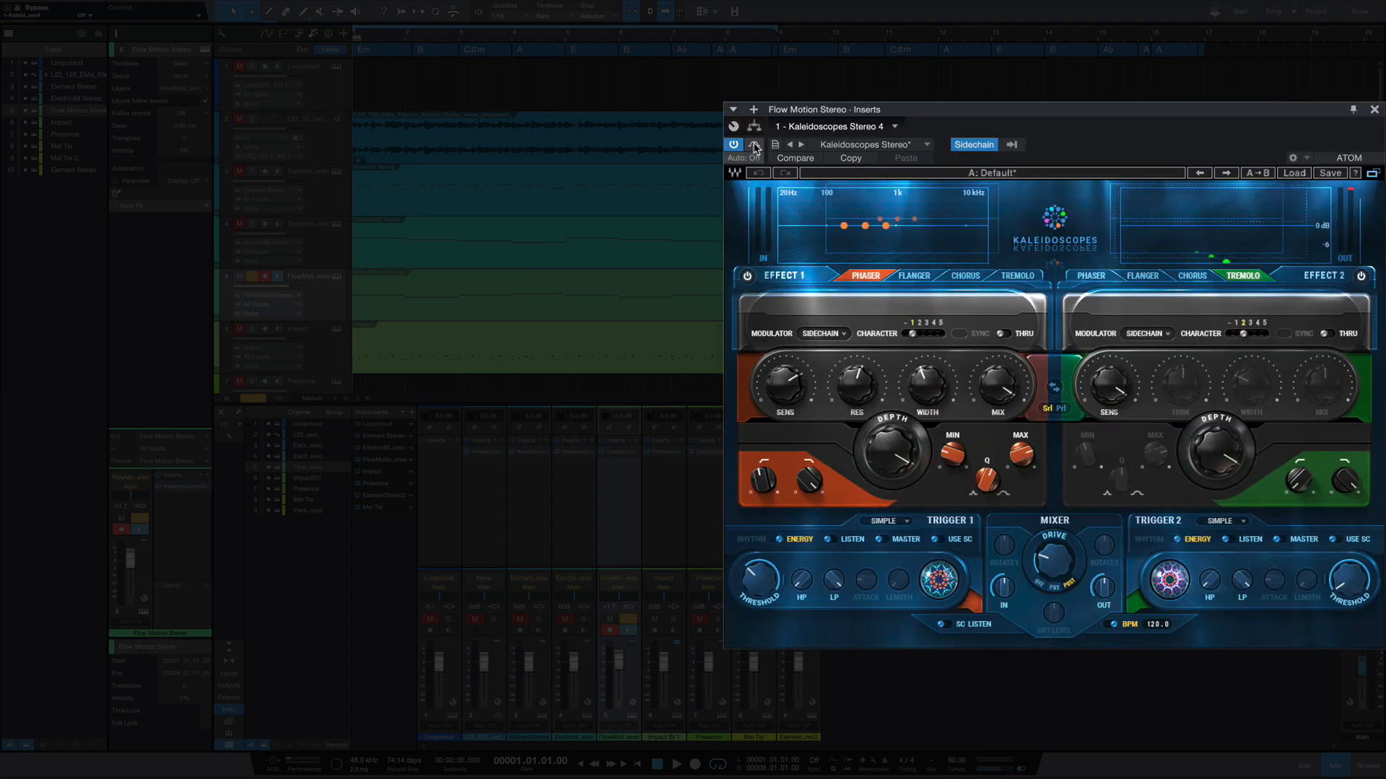
- Play the Flow Motion track with Kaleidoscopes bypassed and take the plug-in out of bypass
{"action": "left_click", "coordinate": [849, 218]}
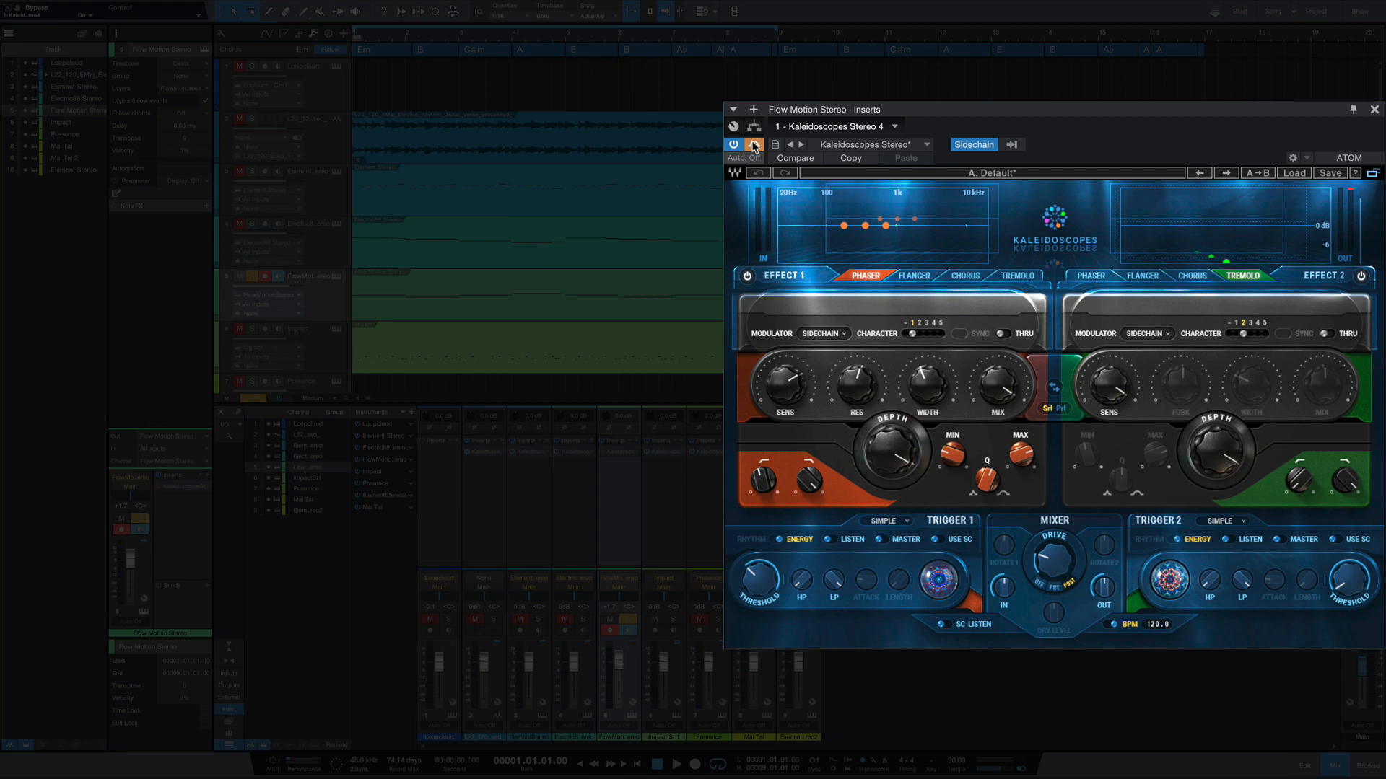
{"action": "key", "text": "space"}
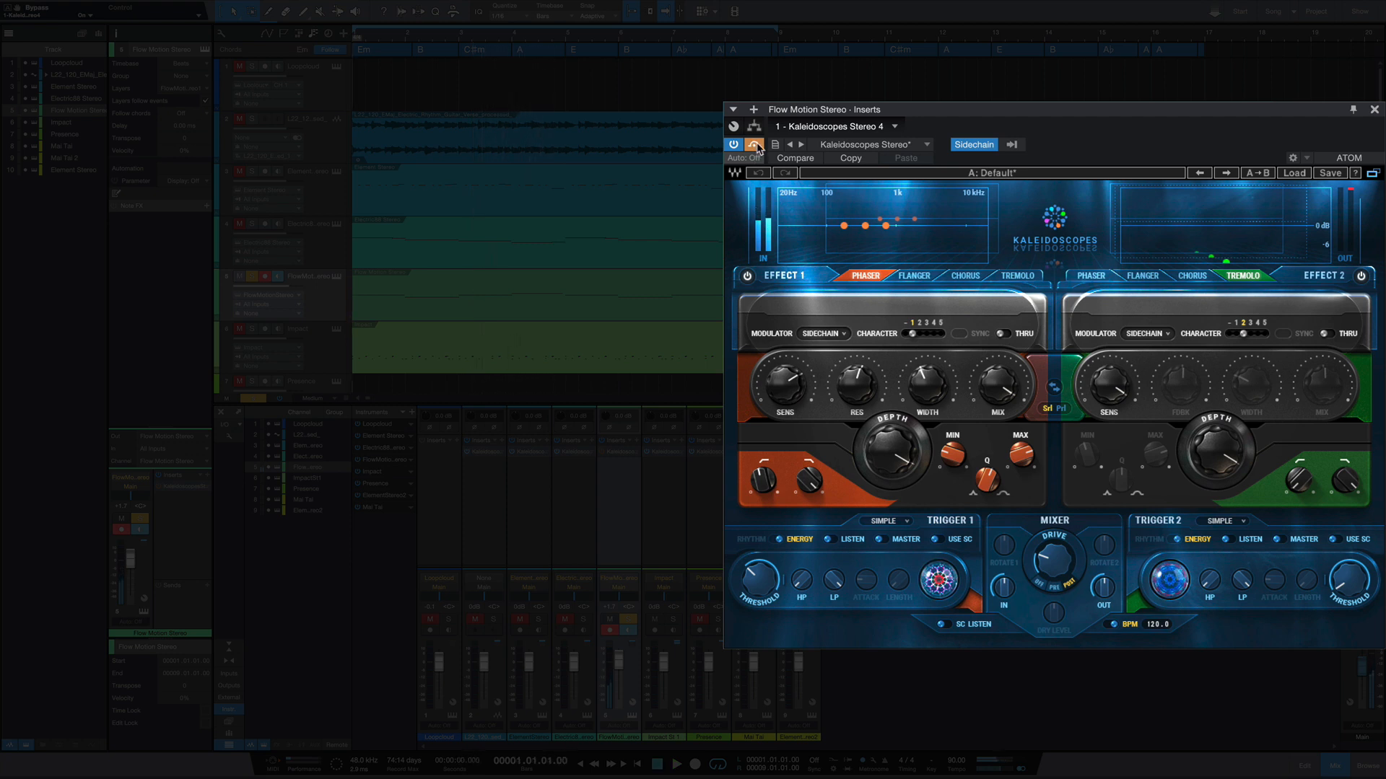
{"action": "left_click", "coordinate": [752, 146]}
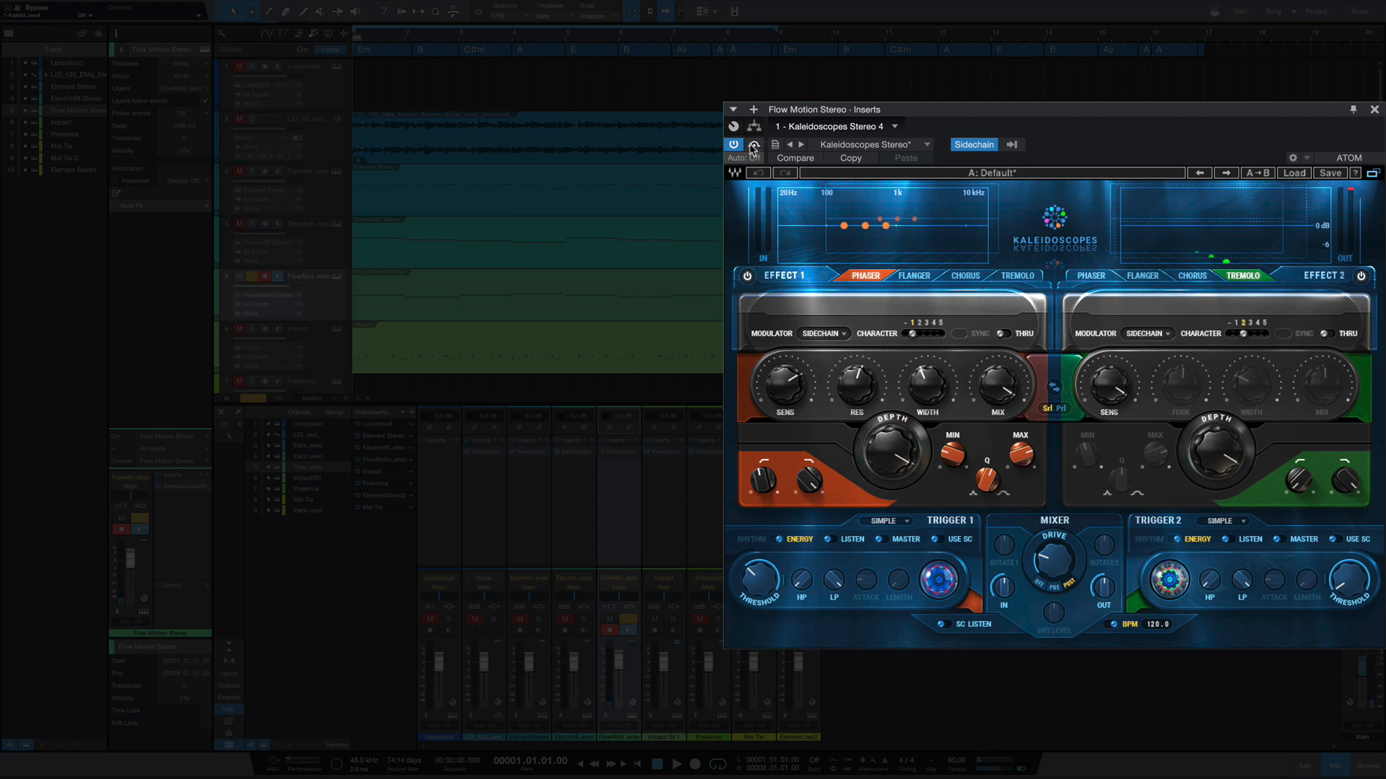
- Solo the Impact track alongside Flow Motion and play both with Kaleidoscopes active on Flow Motion
{"action": "left_click", "coordinate": [249, 329]}
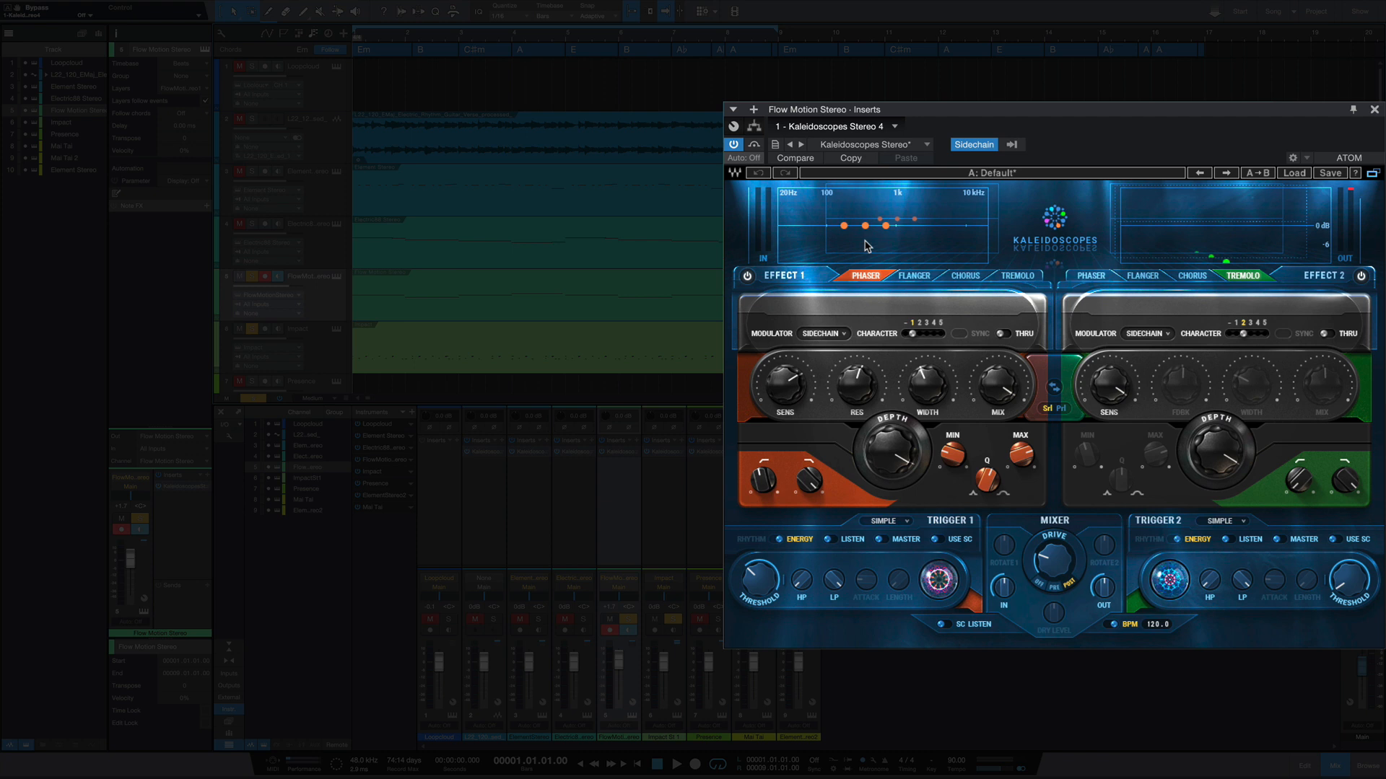
{"action": "key", "text": "space"}
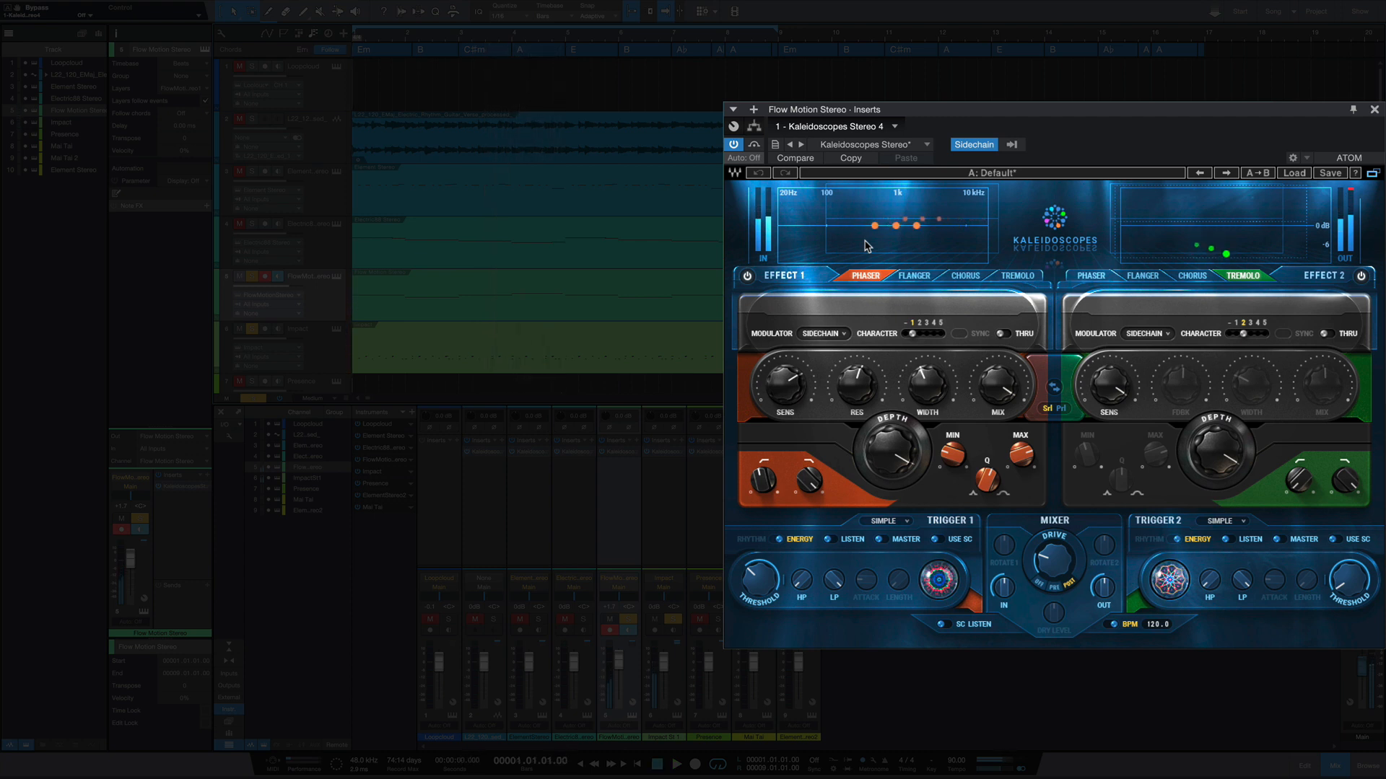
{"action": "key", "text": "space"}
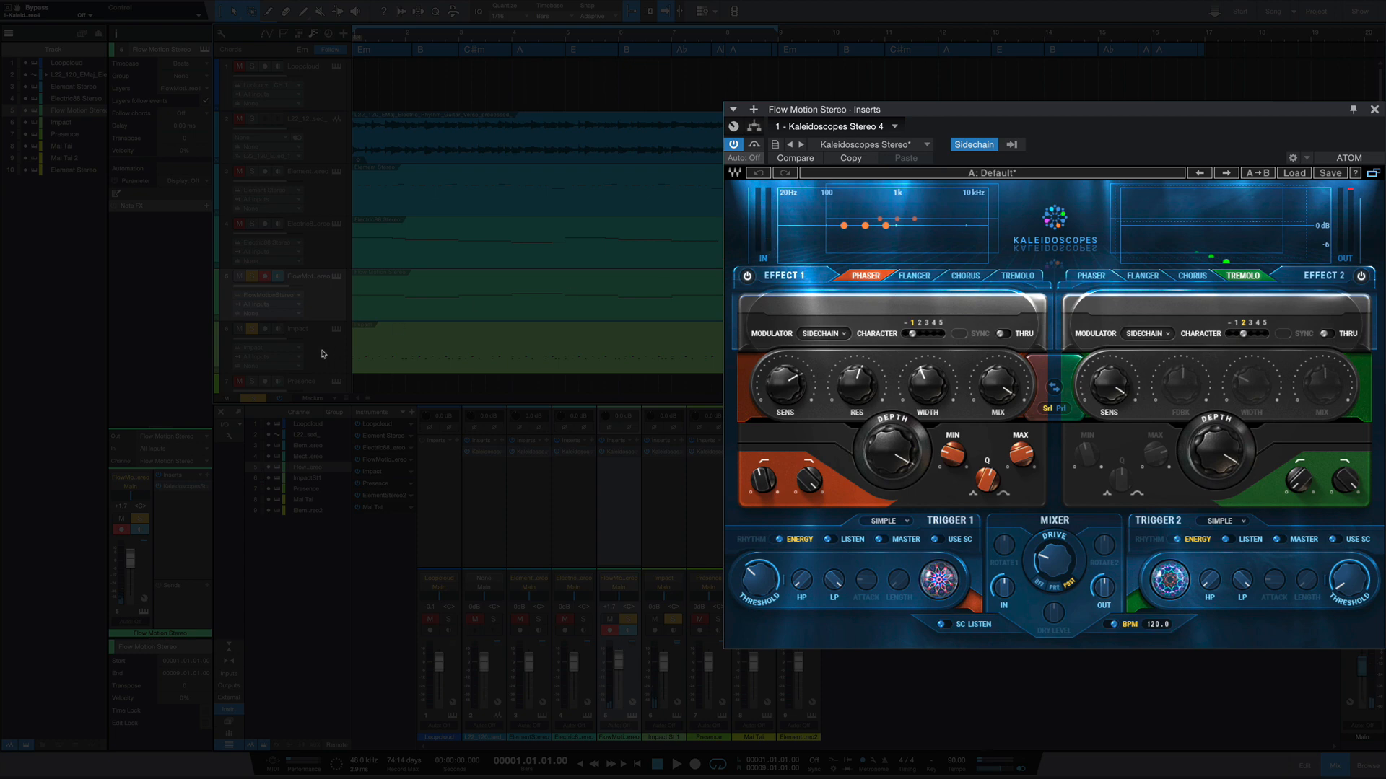
- Switch to the Kaleidoscopes insert on the Impact track
{"action": "left_click", "coordinate": [332, 326]}
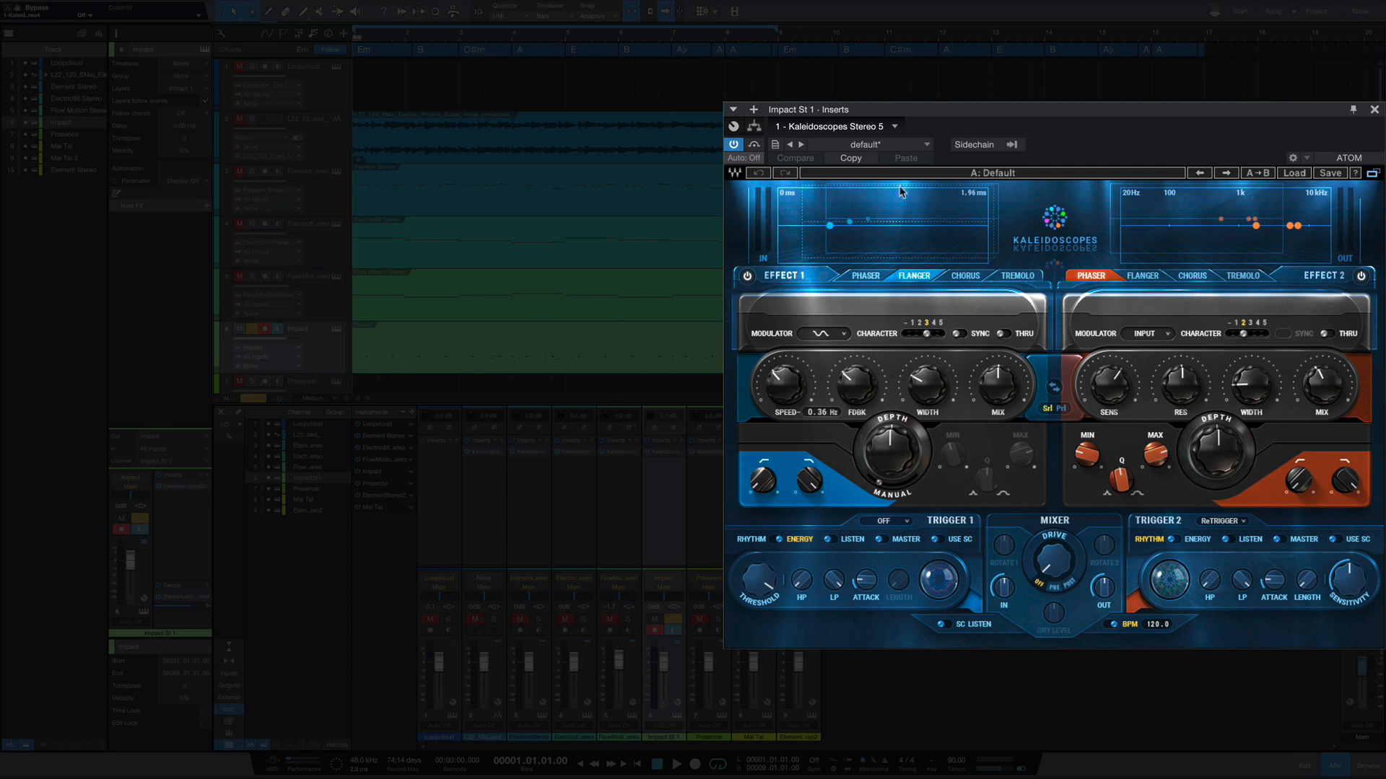
- Compare the soloed Impact track by playing it with Kaleidoscopes bypassed and again with the plug-in active
{"action": "left_click", "coordinate": [754, 147]}
{"action": "key", "text": "space"}
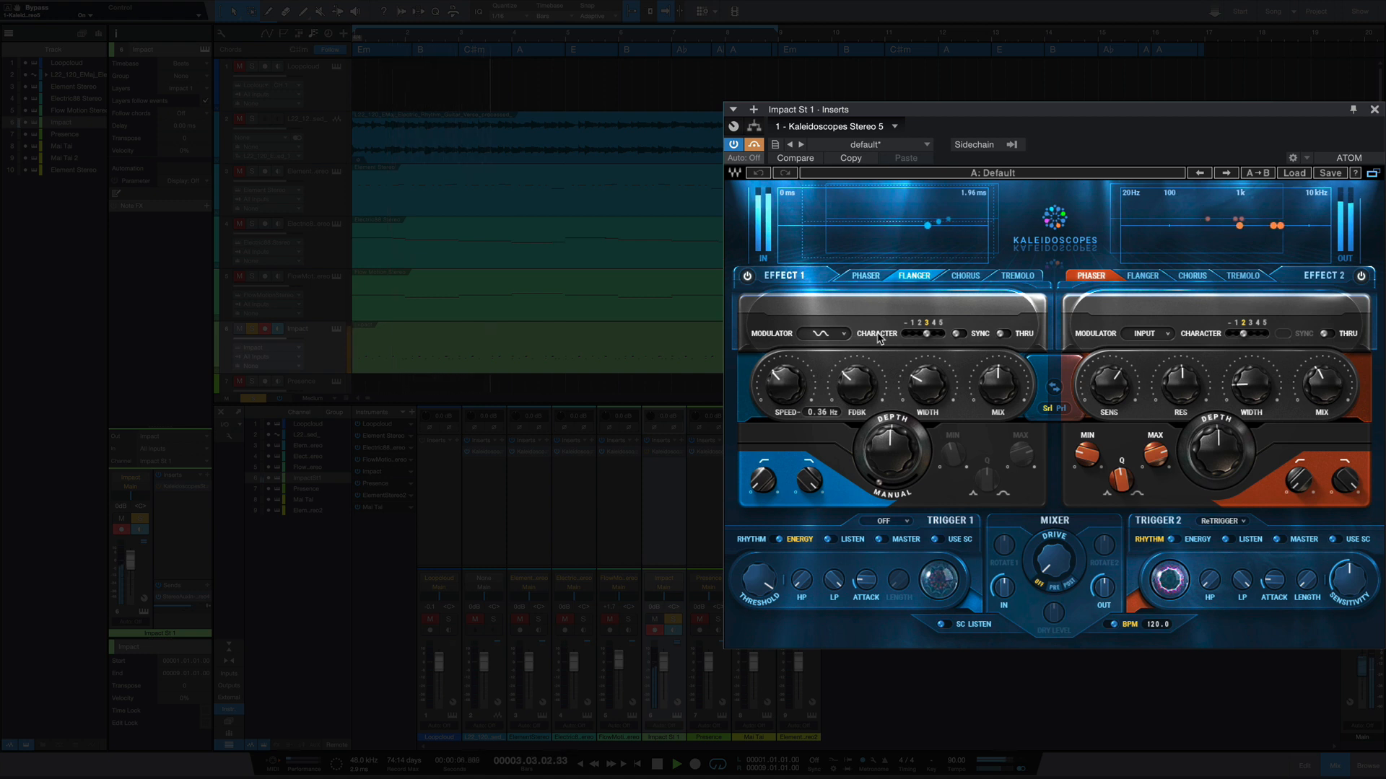
{"action": "key", "text": "space"}
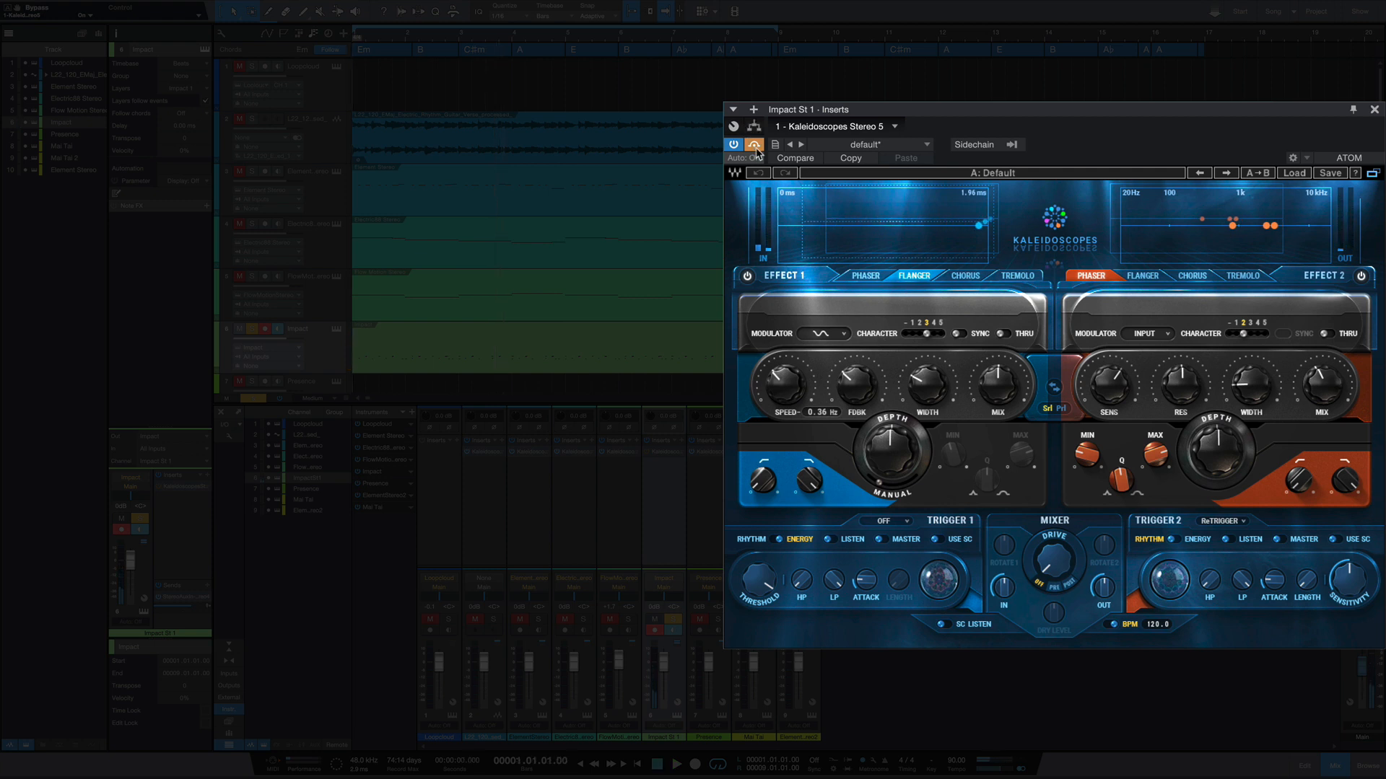
{"action": "key", "text": "space"}
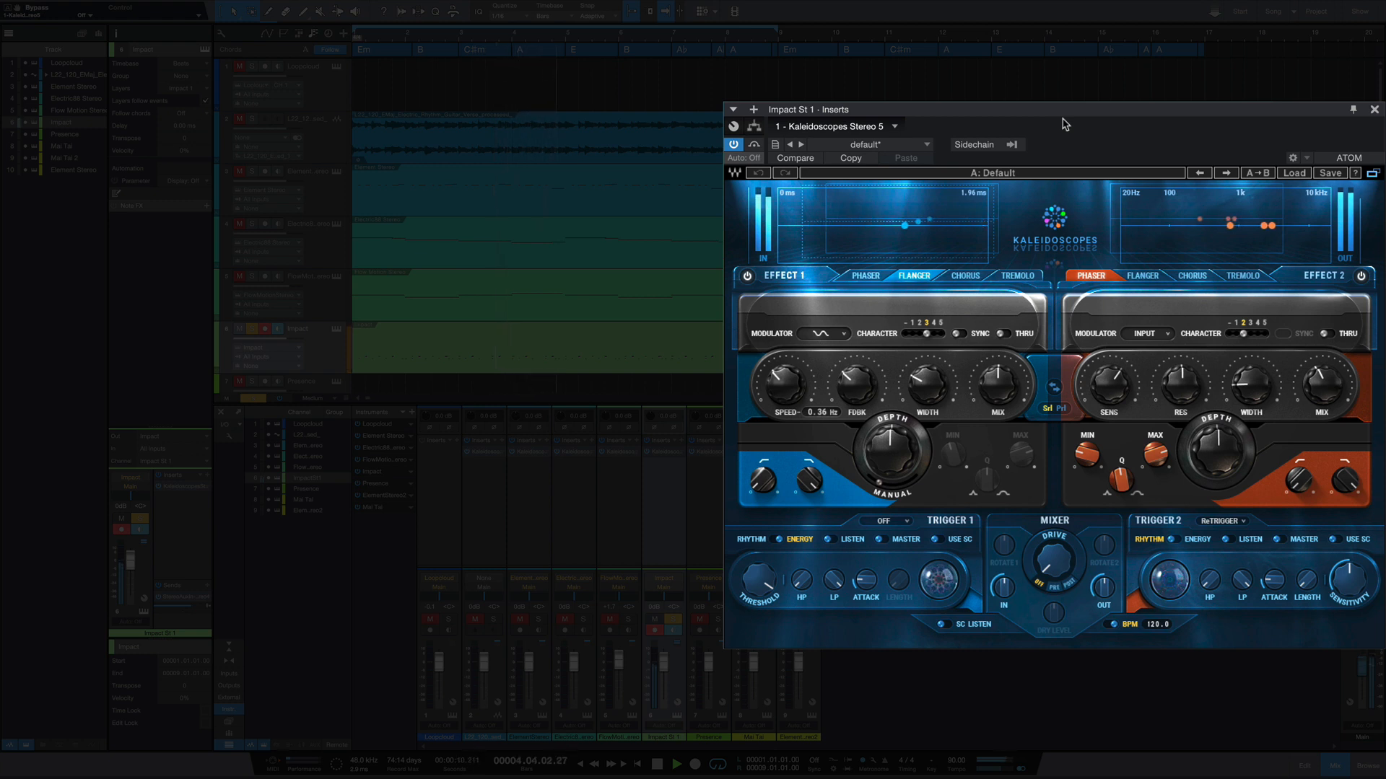
{"action": "key", "text": "space"}
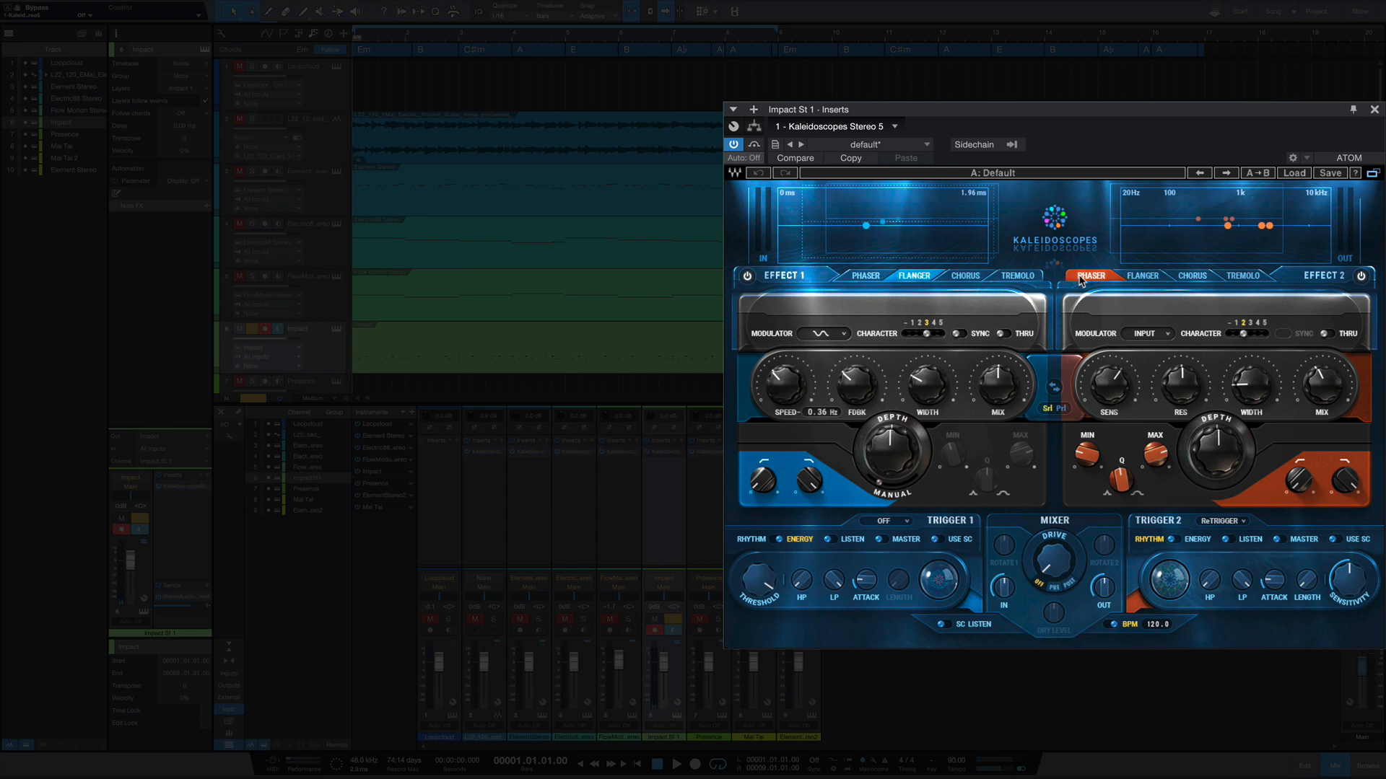
- Bring up the Kaleidoscopes insert on the Mai Tai track and look over the modulator waveform options of both effects
{"action": "scroll", "coordinate": [660, 316], "scroll_direction": "down", "scroll_amount": 3}
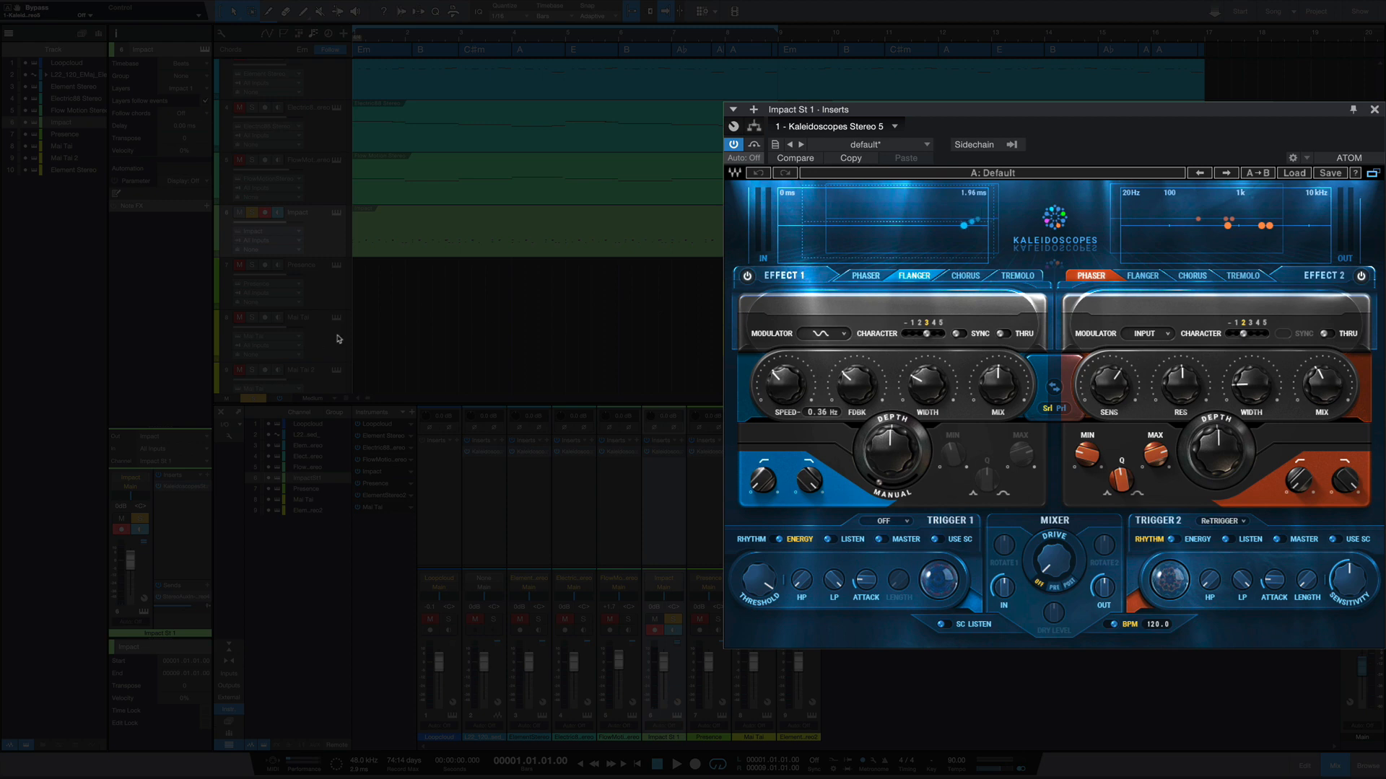
{"action": "left_click", "coordinate": [351, 336]}
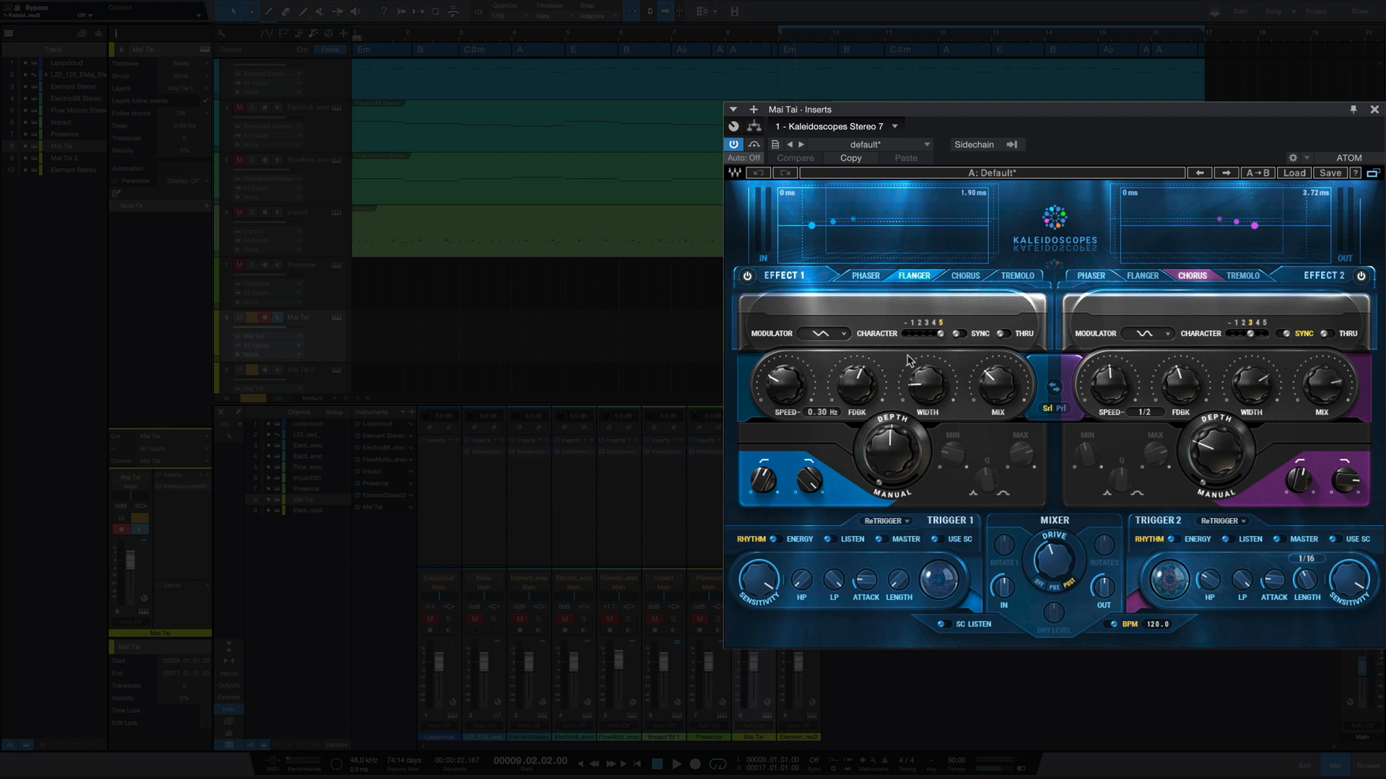
{"action": "left_click", "coordinate": [841, 334]}
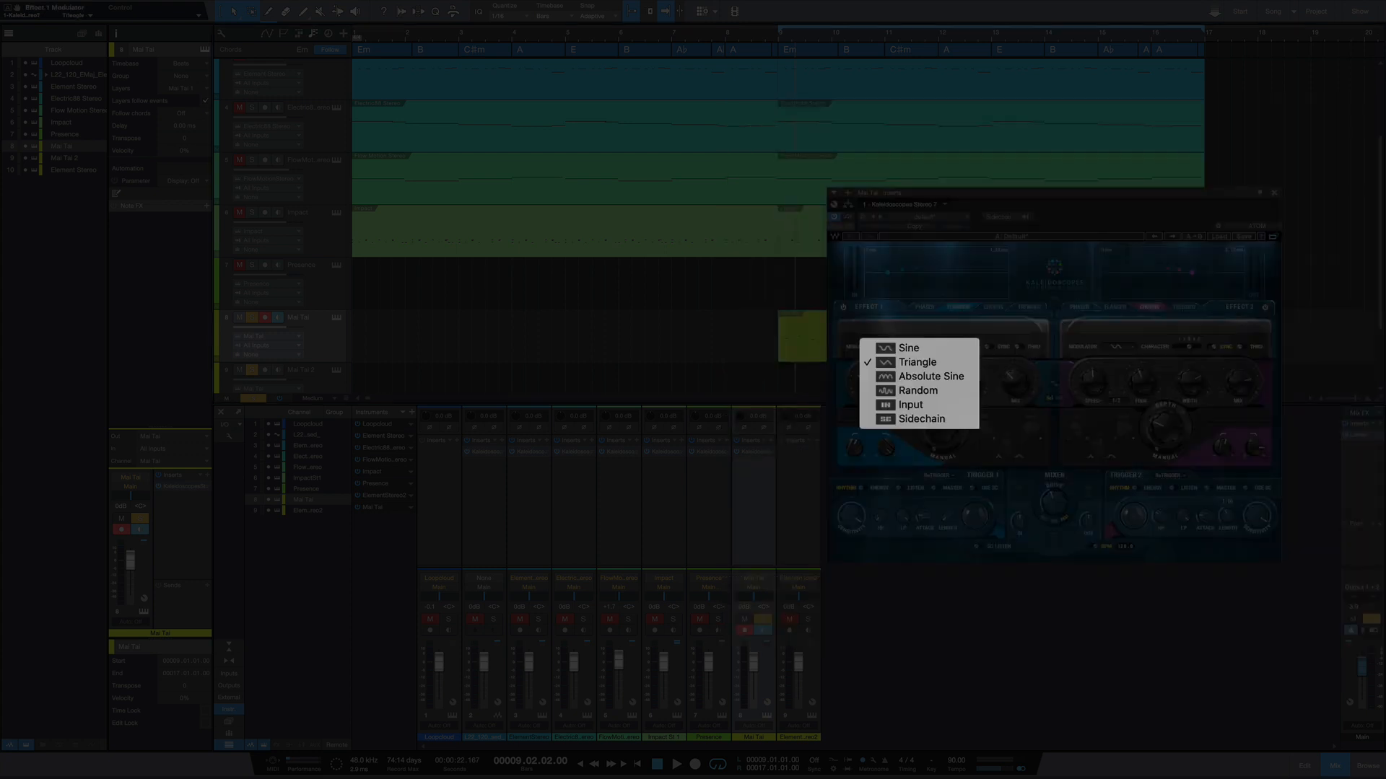
{"action": "left_click", "coordinate": [910, 331]}
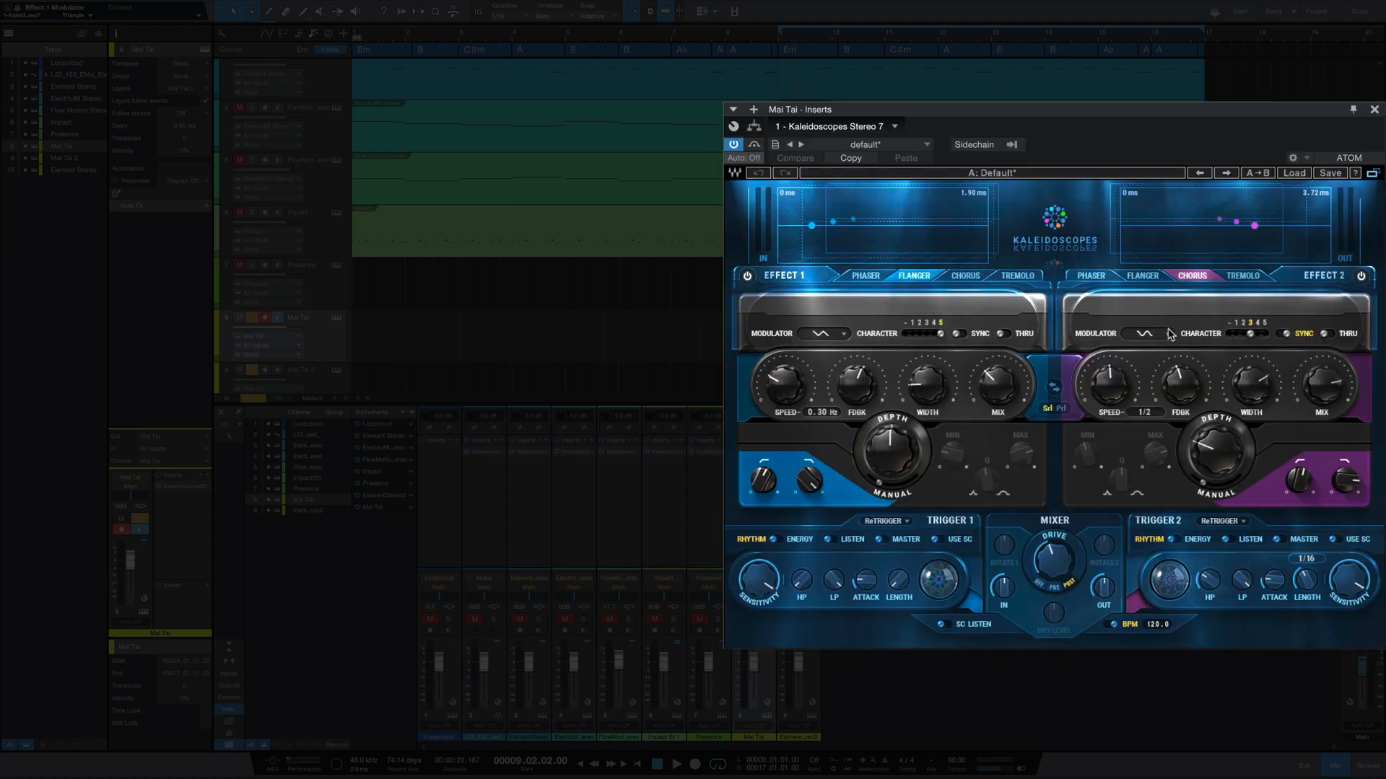
{"action": "left_click", "coordinate": [1132, 346]}
{"action": "left_click", "coordinate": [1131, 347]}
- Play the Mai Tai track with Kaleidoscopes bypassed and again with the plug-in active
{"action": "left_click", "coordinate": [754, 144]}
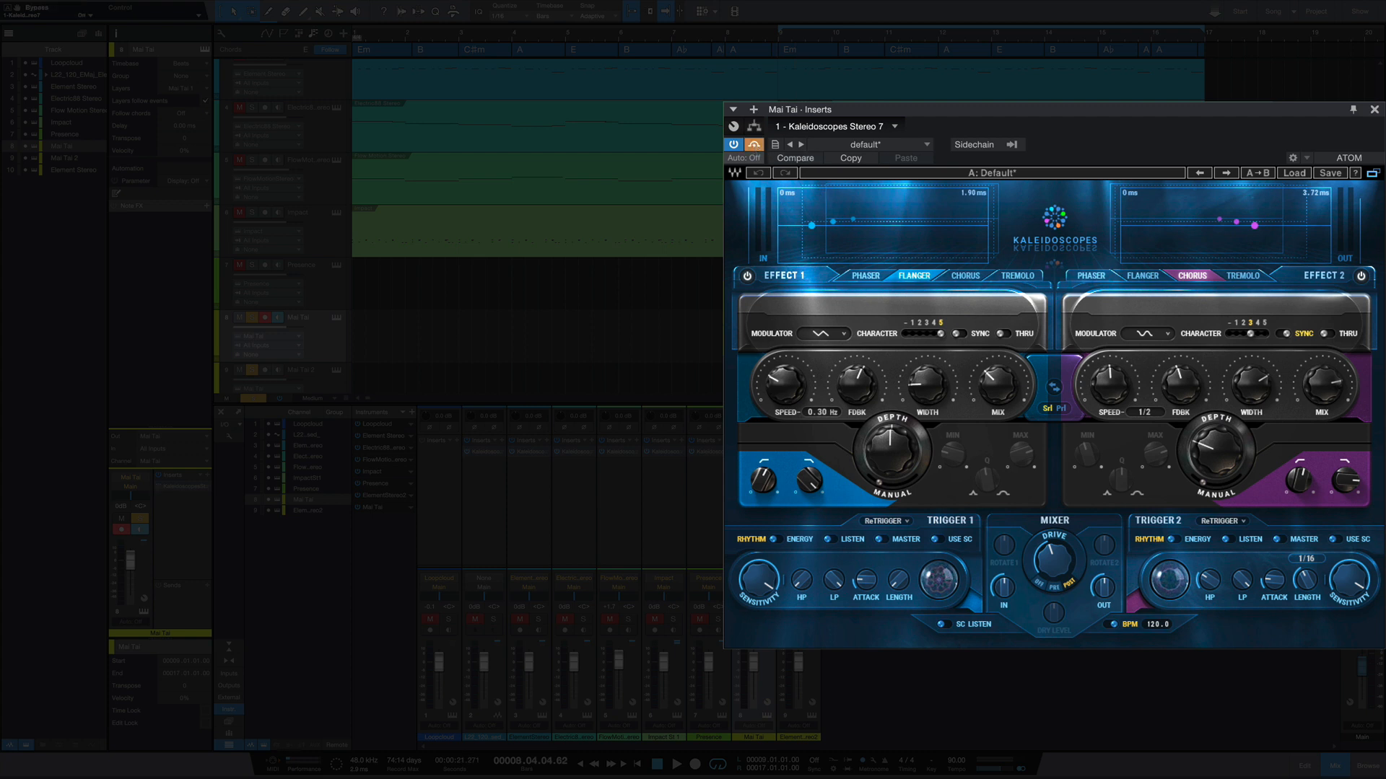
{"action": "key", "text": "space"}
{"action": "left_click", "coordinate": [755, 147]}
{"action": "key", "text": "space"}
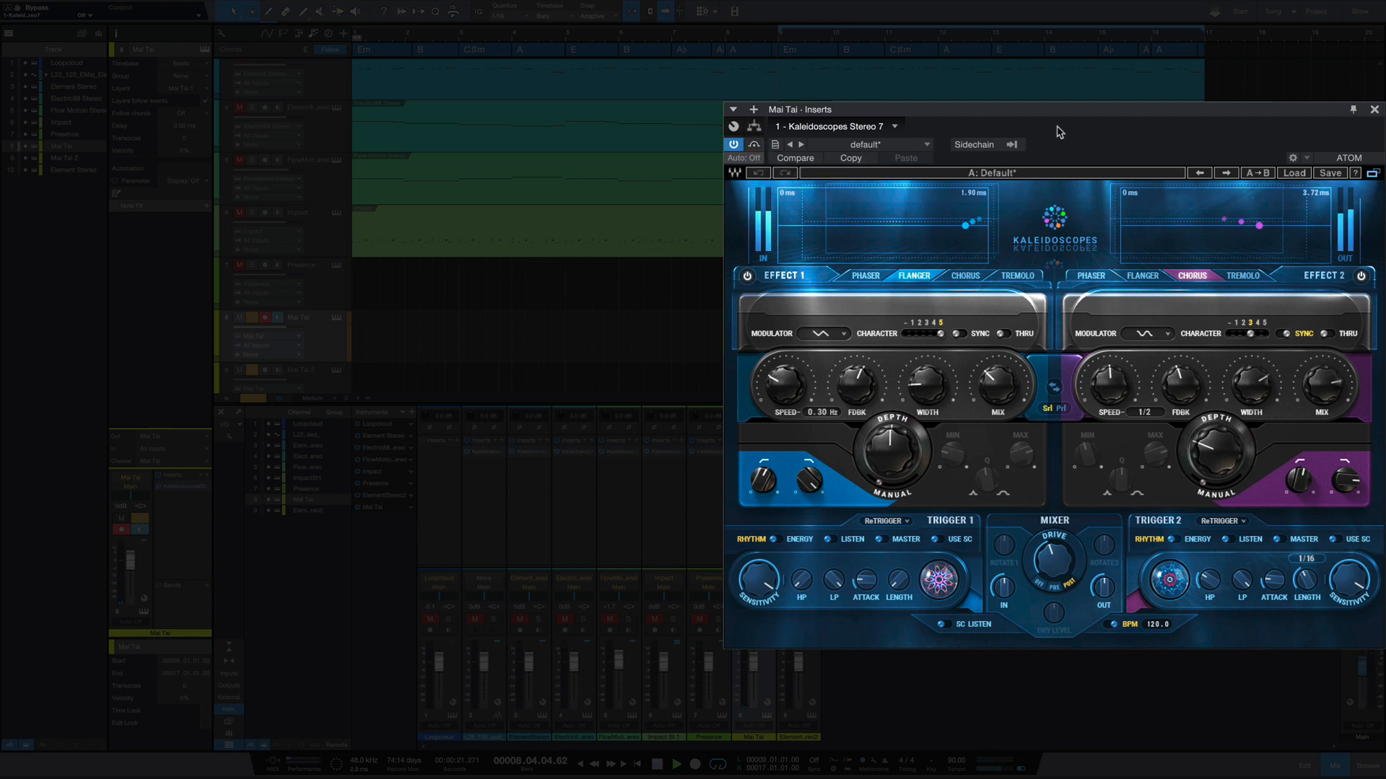